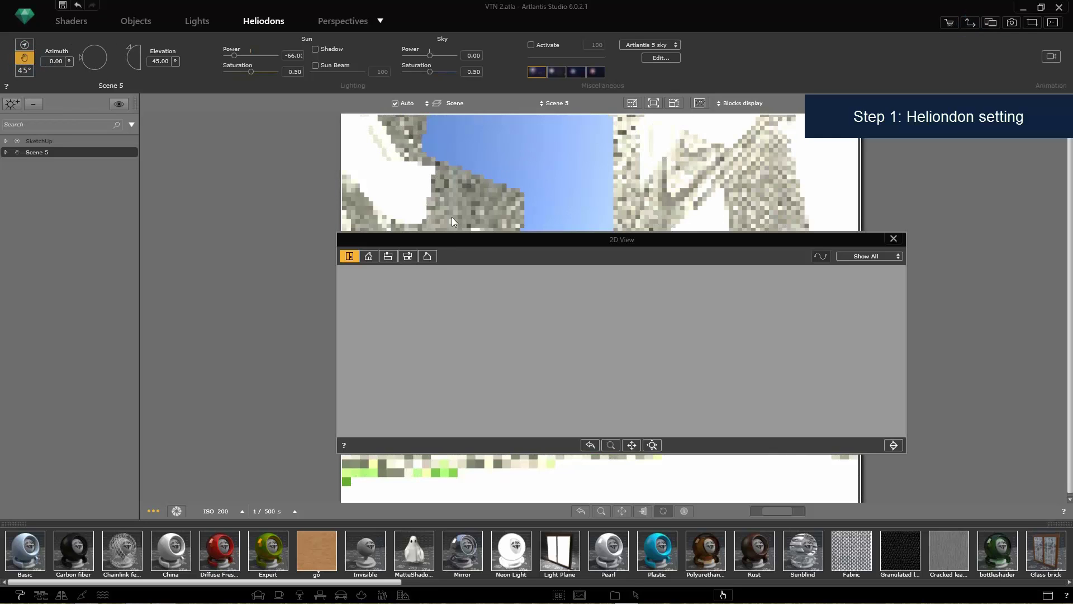
Enlarge and reposition the 2D view to show the site plan, and enable shadows for the Scene 5 sun.
drag(460, 239, 377, 117)
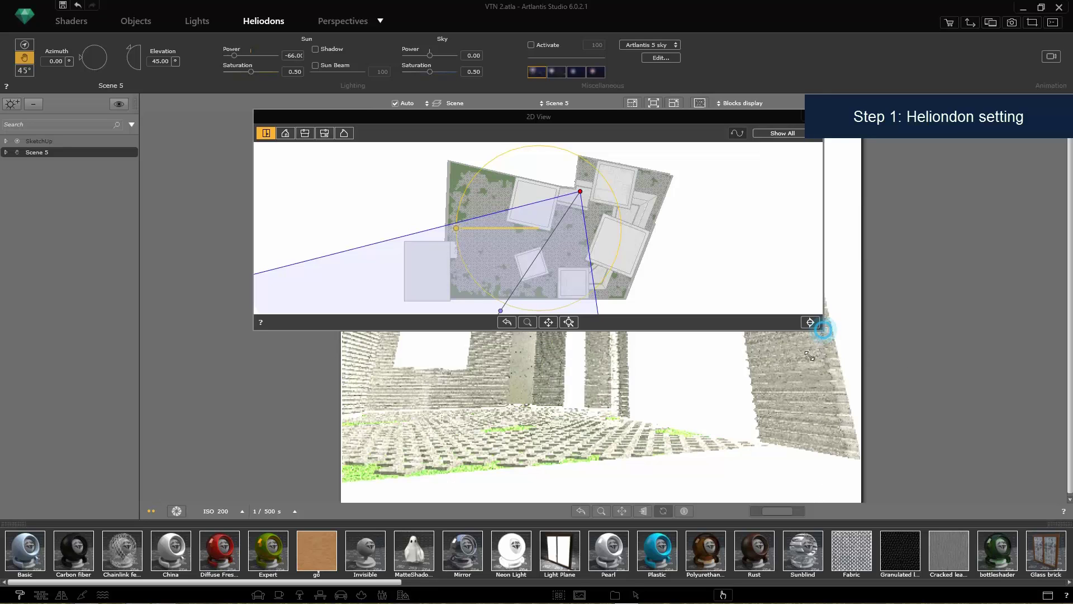
drag(810, 356, 730, 551)
drag(578, 115, 501, 184)
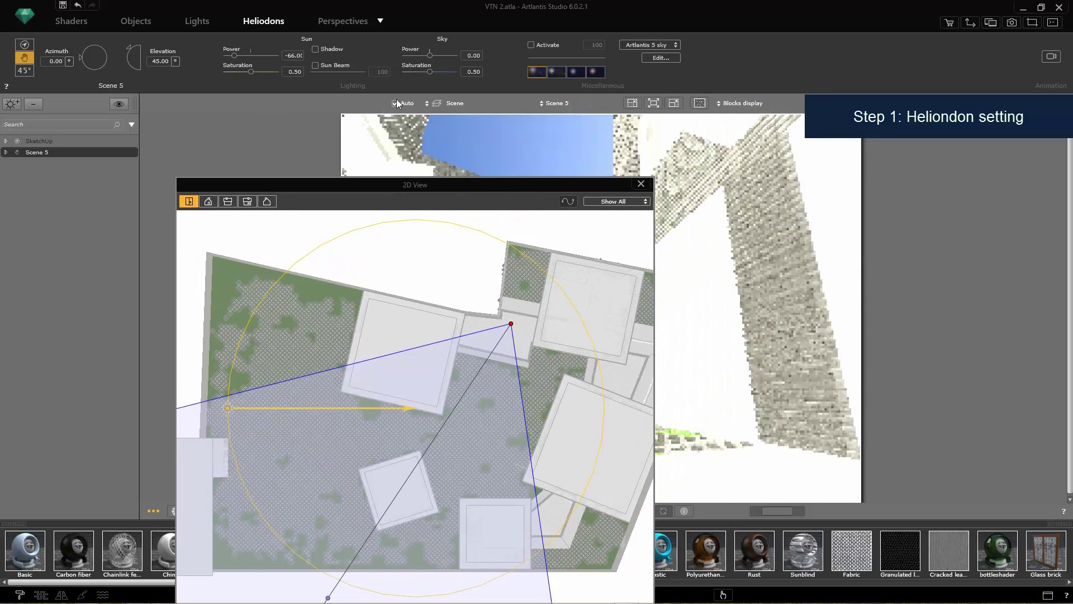
click(317, 49)
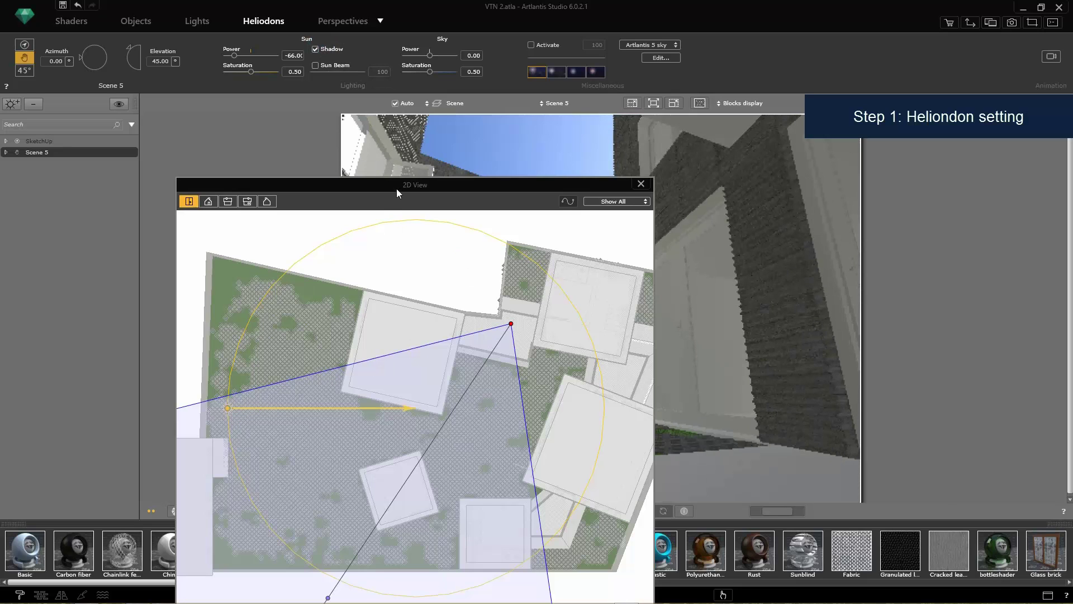
Rotate the Scene 5 sun on the plan to an azimuth of about -75.66°, and close the 2D view.
drag(397, 193, 696, 91)
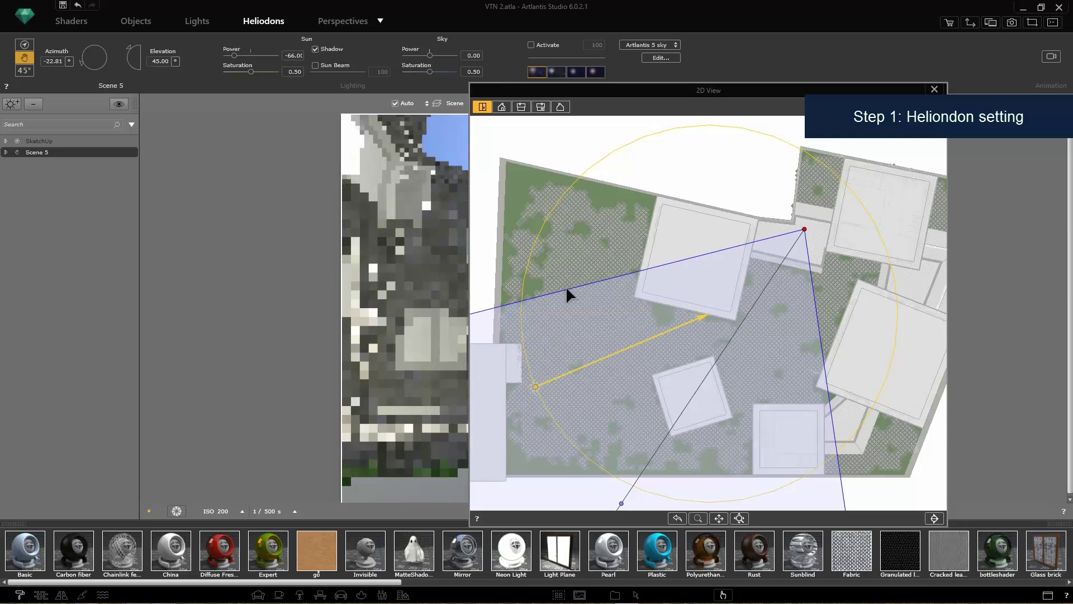
drag(634, 91, 250, 55)
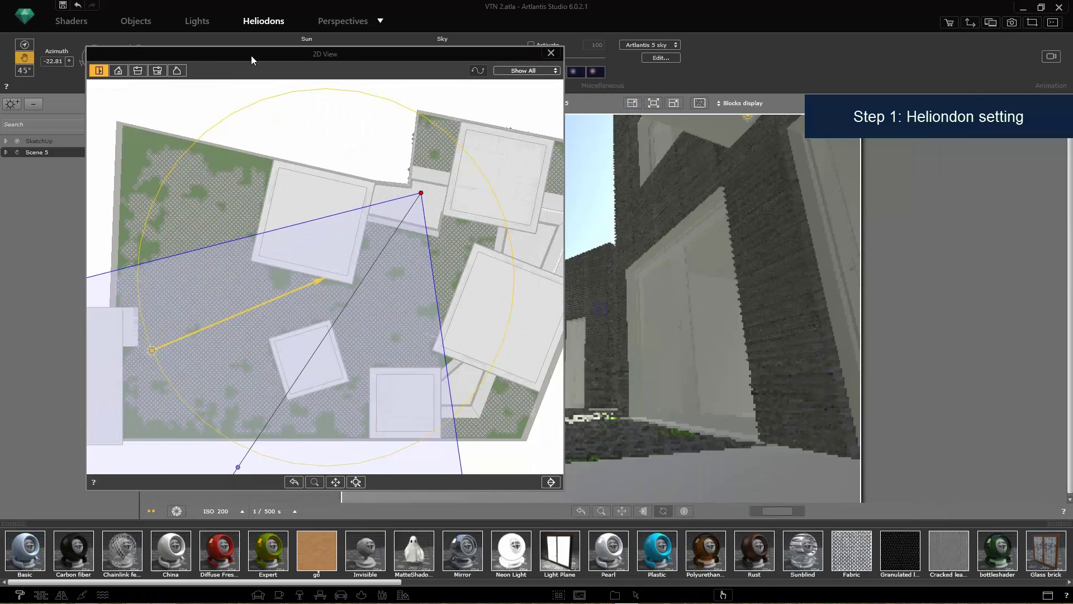
click(382, 440)
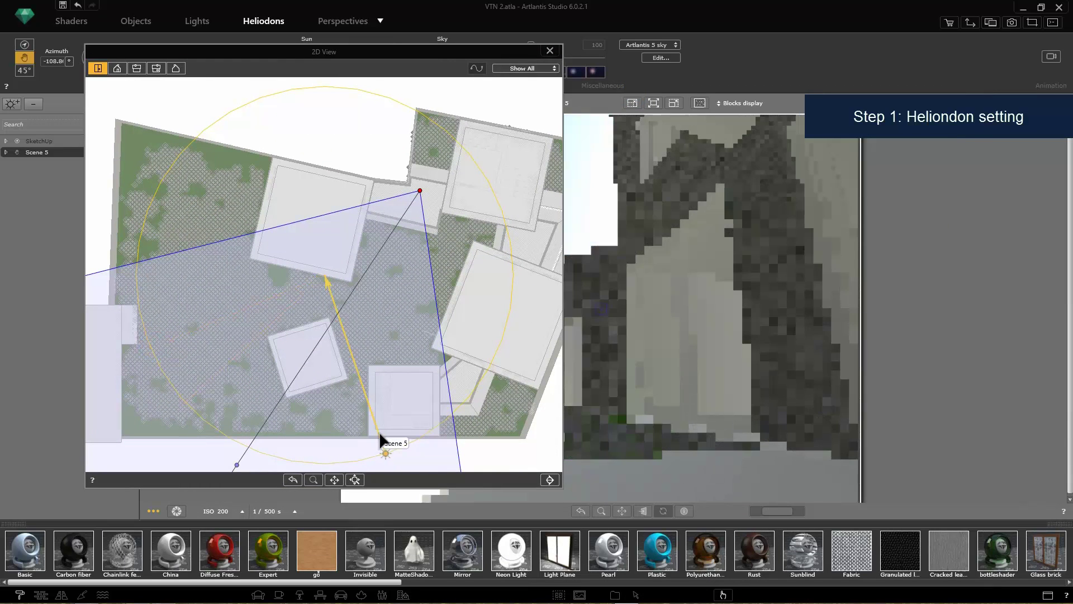
drag(473, 57, 332, 162)
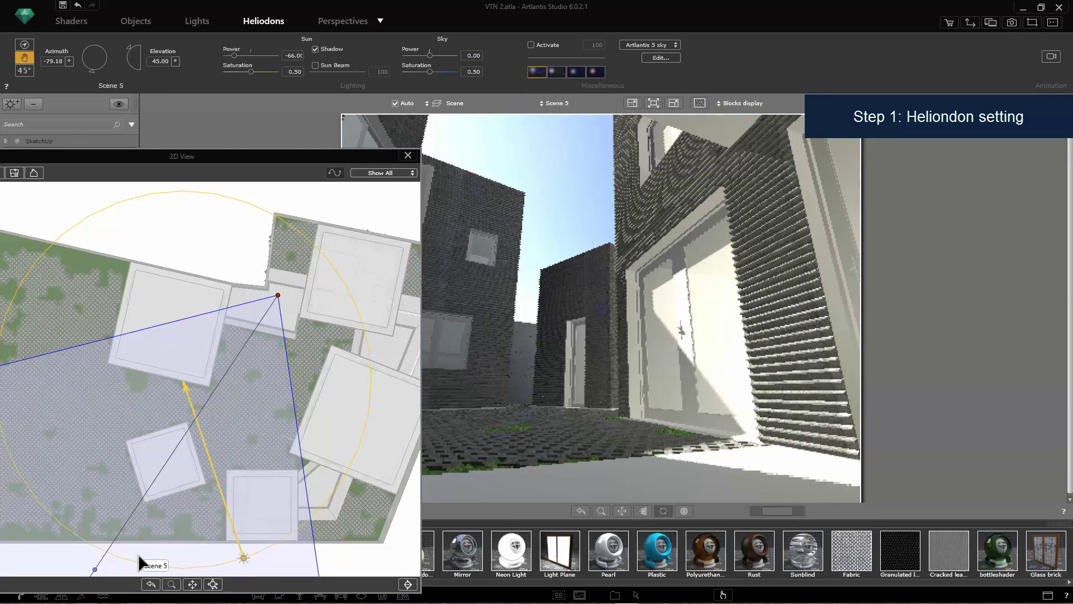
drag(318, 155, 247, 337)
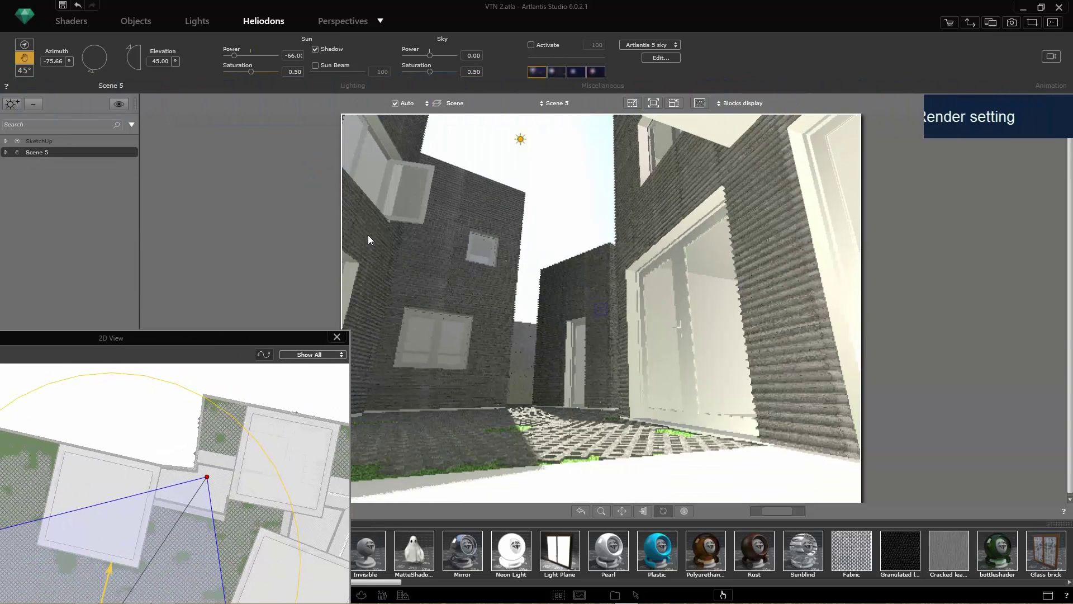
click(337, 337)
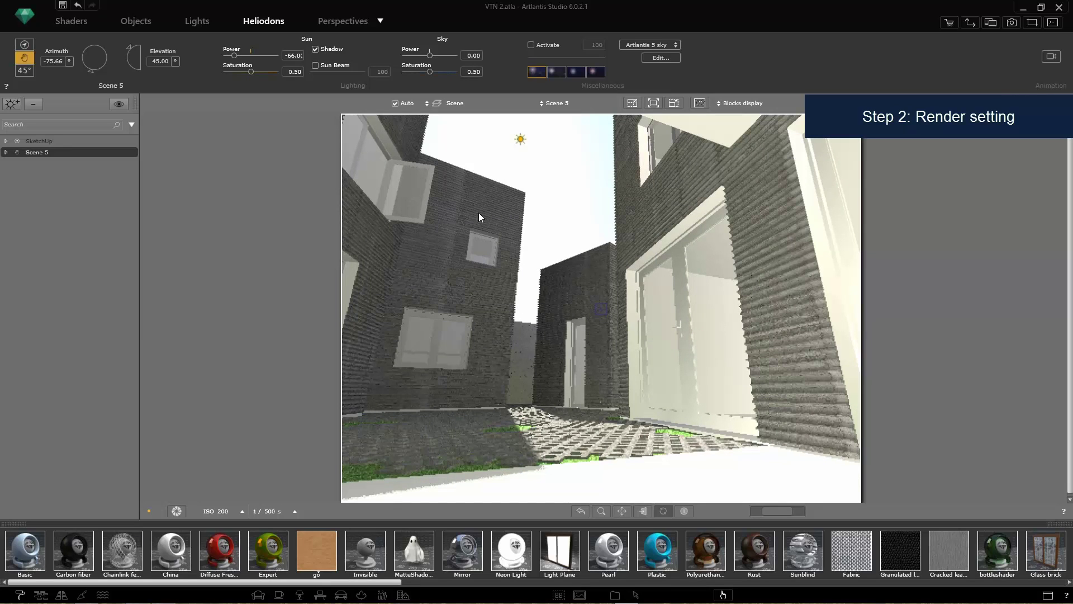
Open the rendering parameters of the perspective and set the rendering size to 1920 x 1080.
click(351, 21)
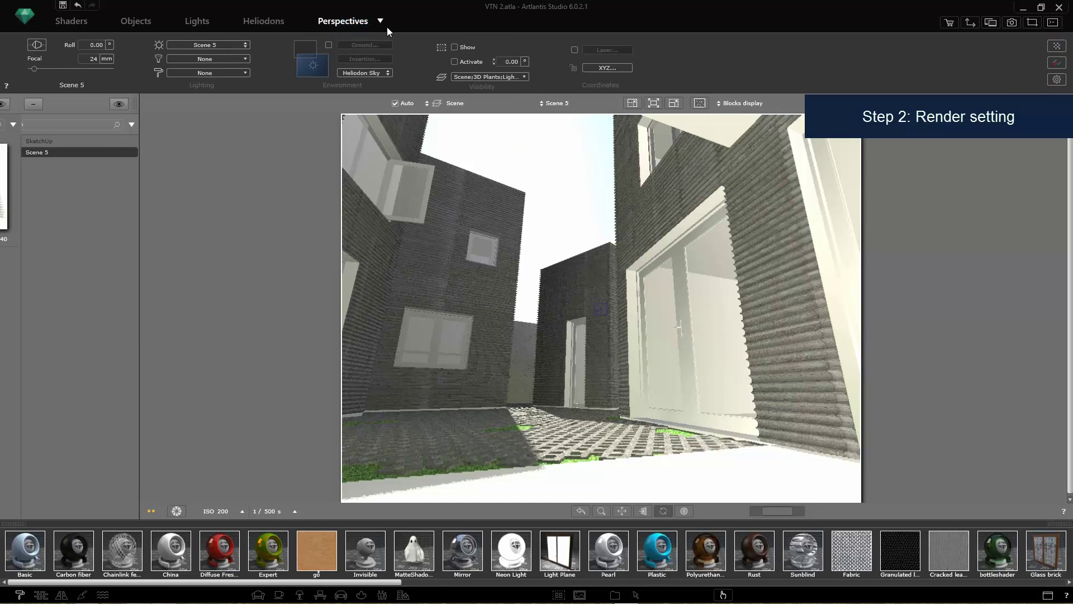
click(1061, 82)
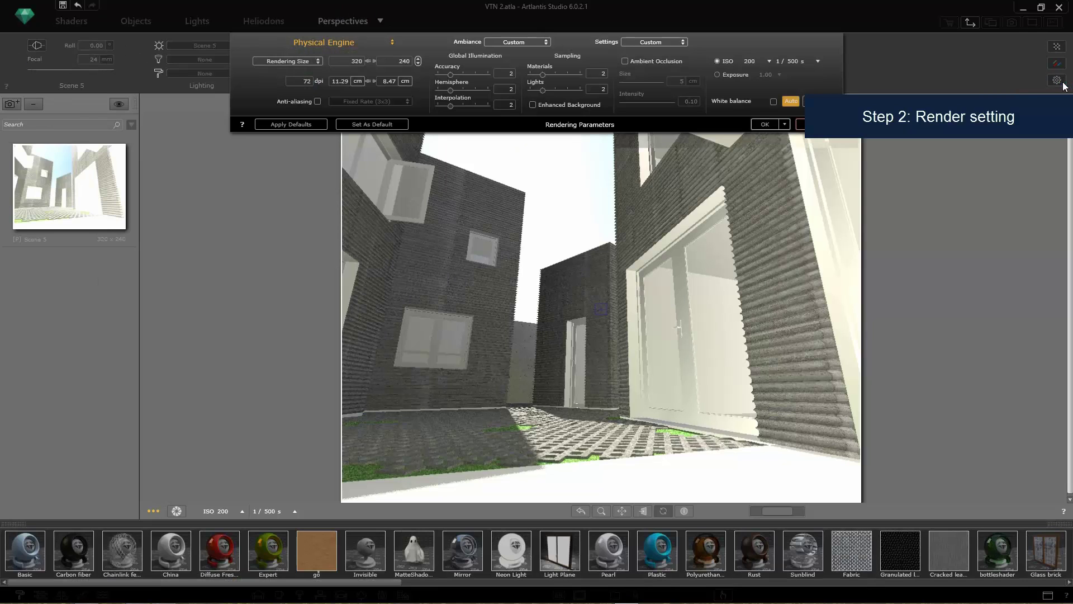
click(353, 61)
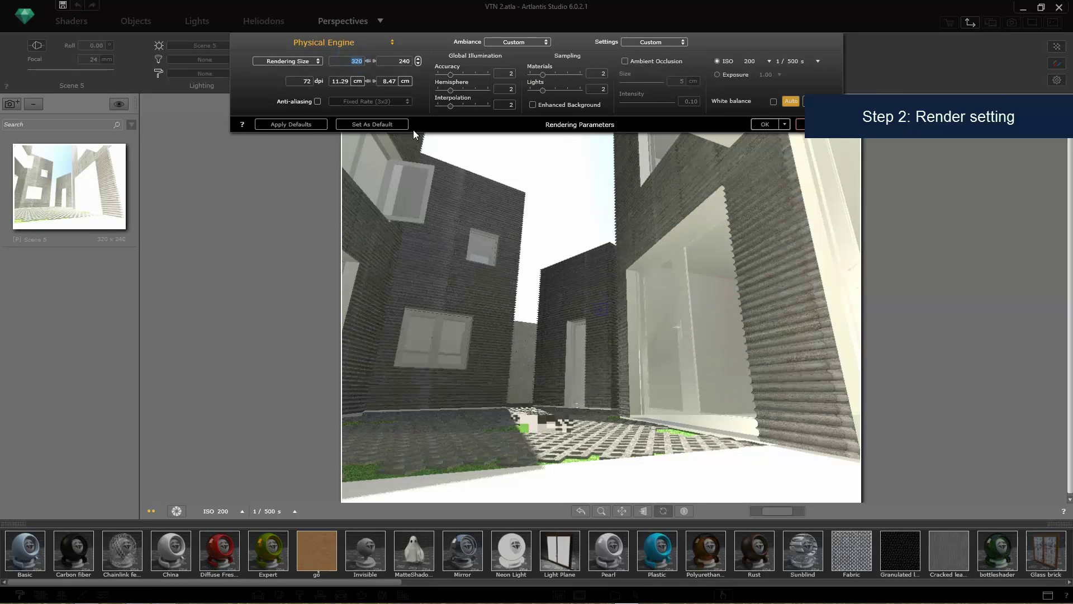
text(1)
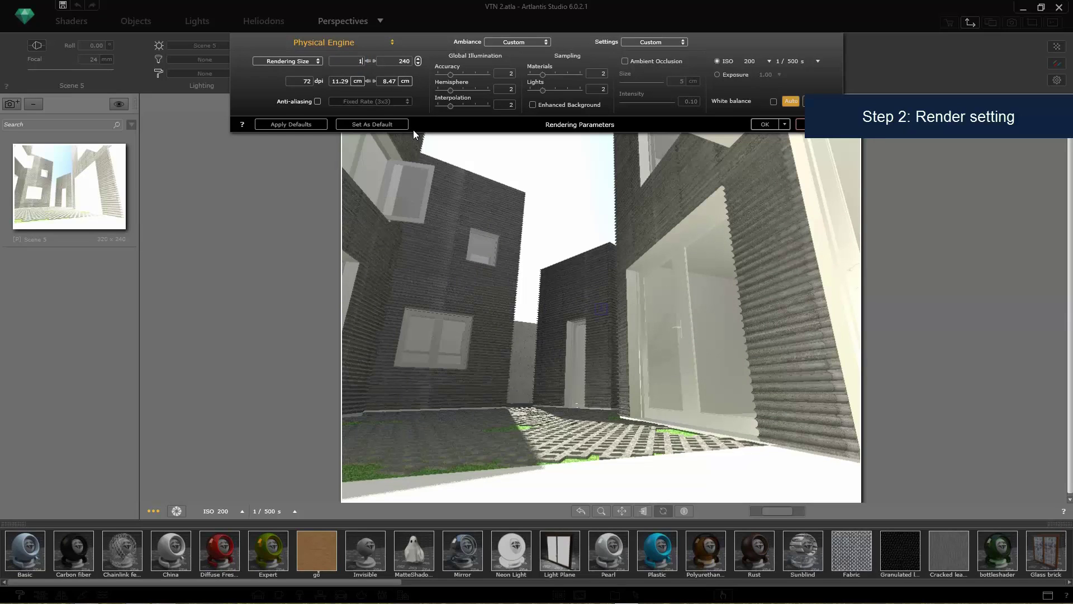
text(920)
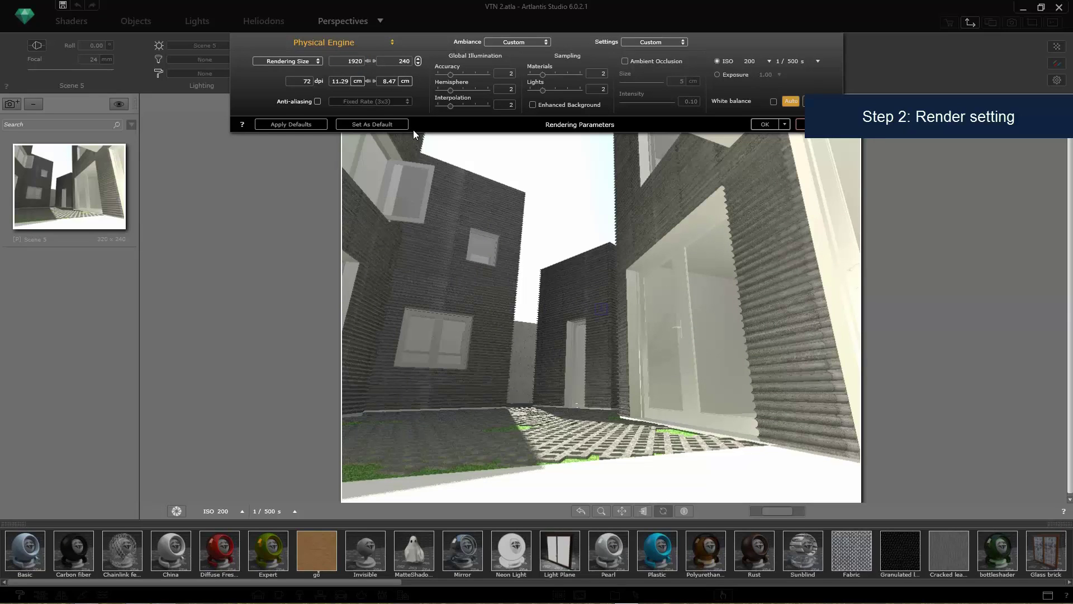
click(402, 63)
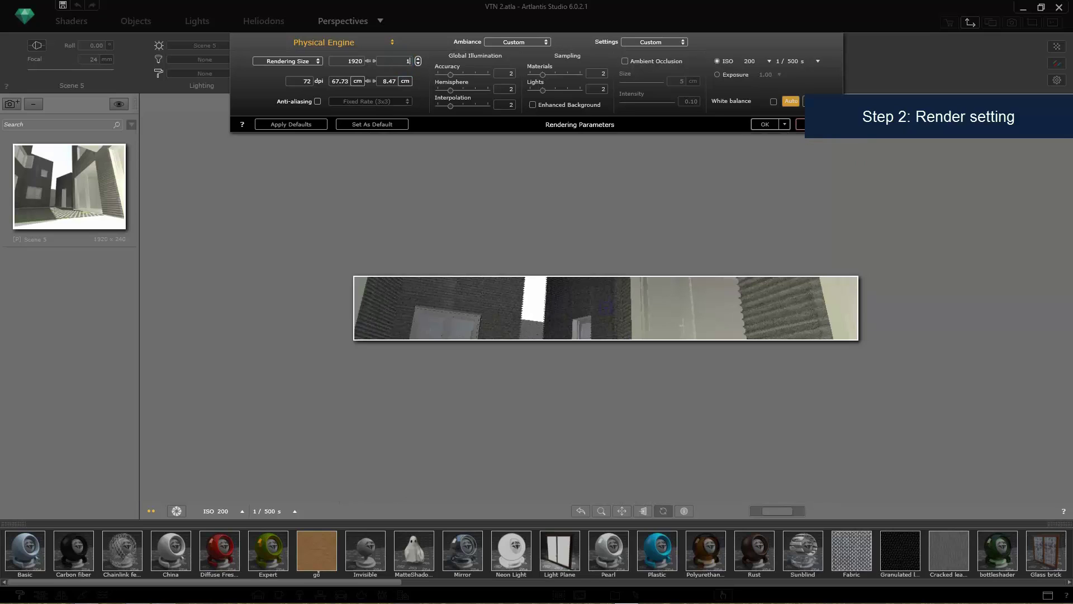
text(1080)
key(Tab)
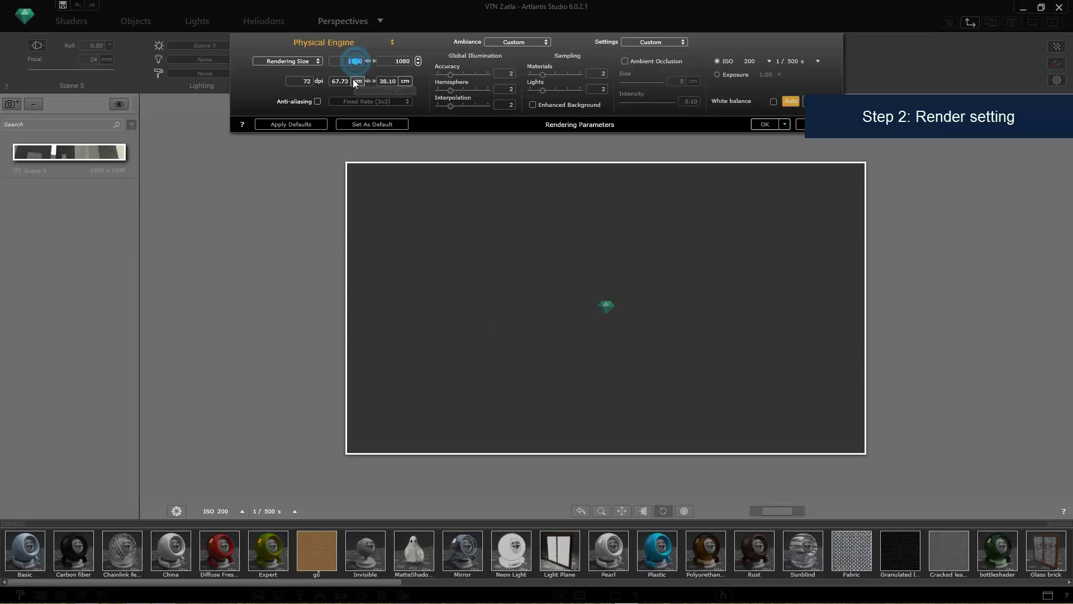
Change the rendering size to a portrait format of 1300 x 1920.
click(402, 59)
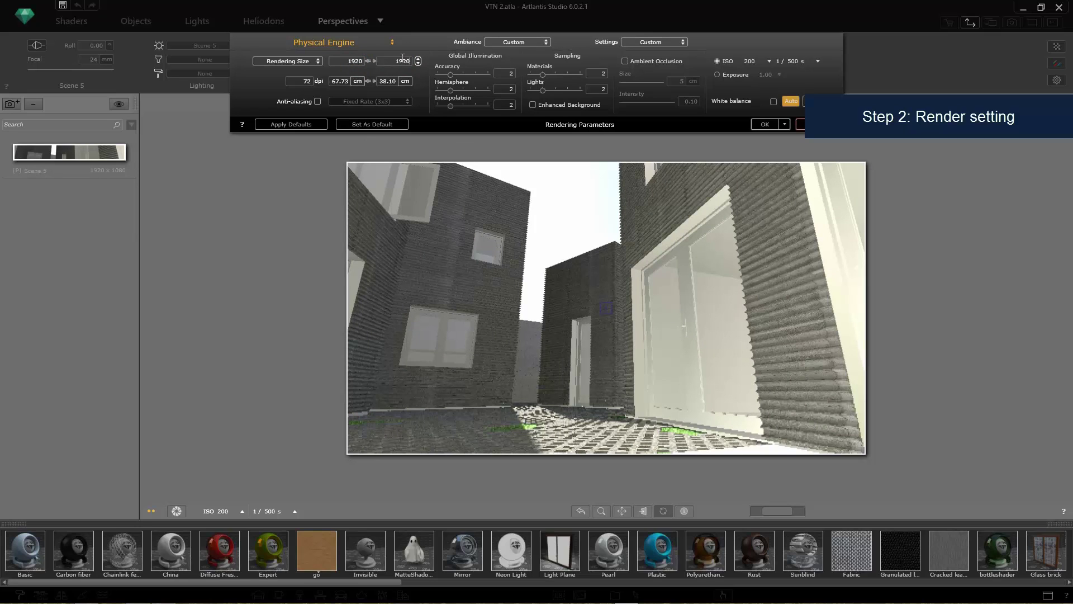
click(359, 61)
text(1300)
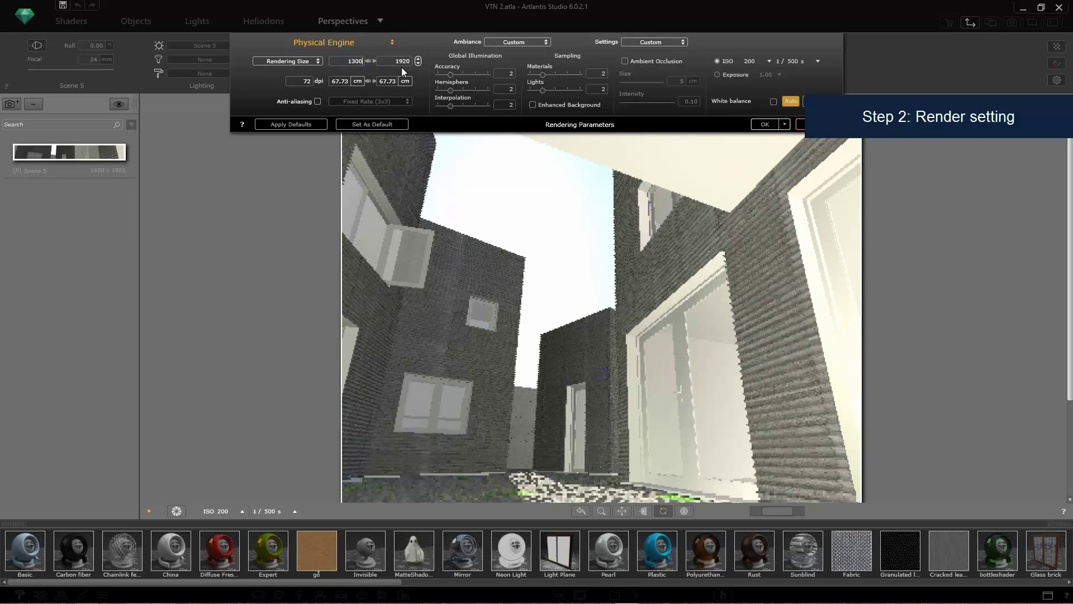
Enable anti-aliasing for the render at Fixed Rate (4x4).
click(318, 101)
click(360, 101)
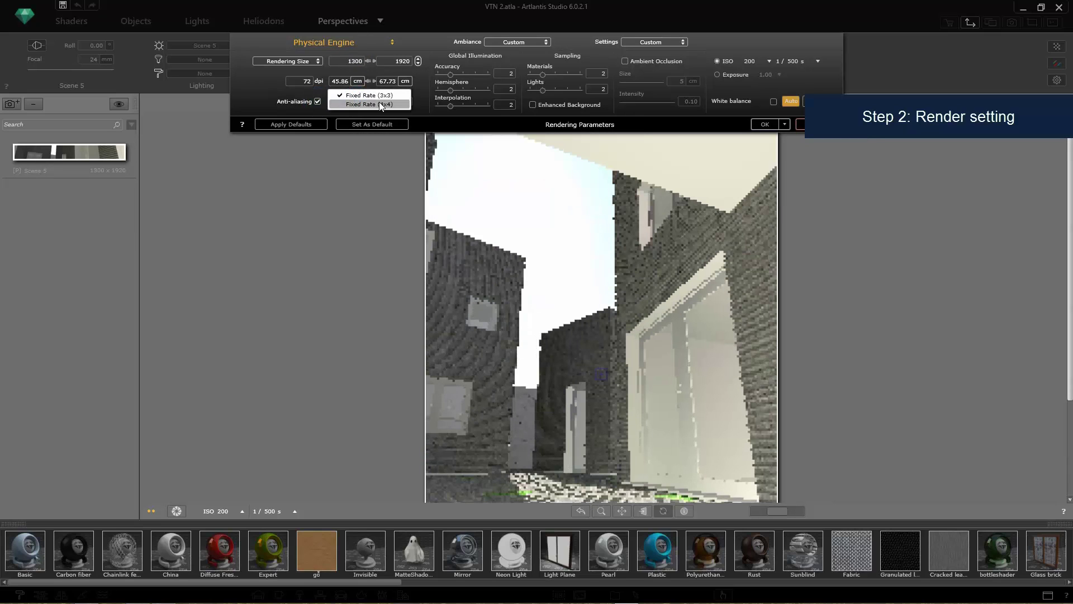
click(379, 104)
Adjust the ambiance preset and set the global illumination accuracy, hemisphere and interpolation to 4.
click(512, 42)
click(514, 35)
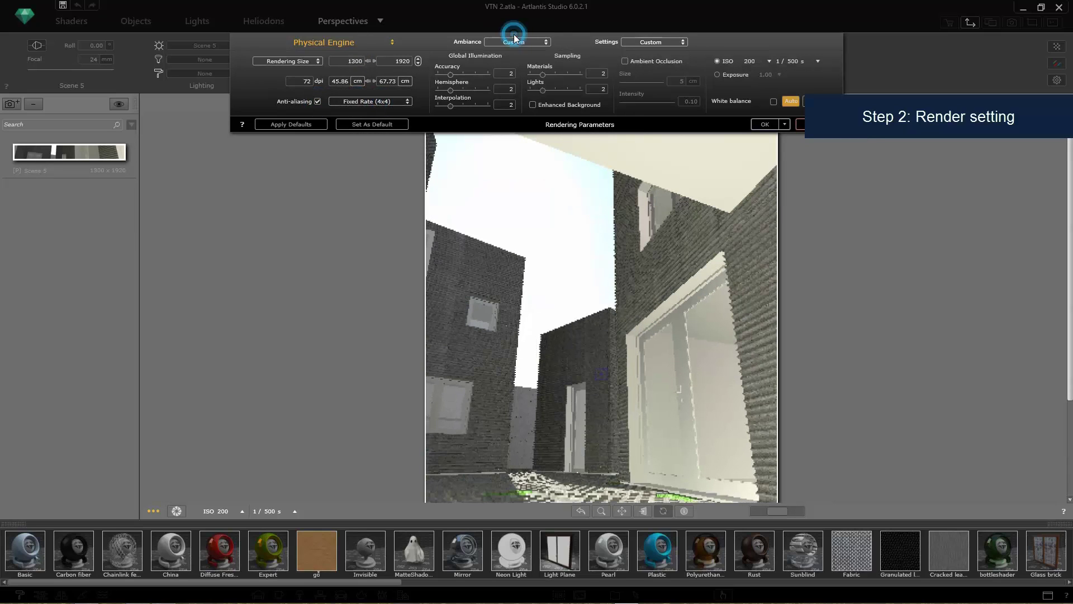
click(476, 75)
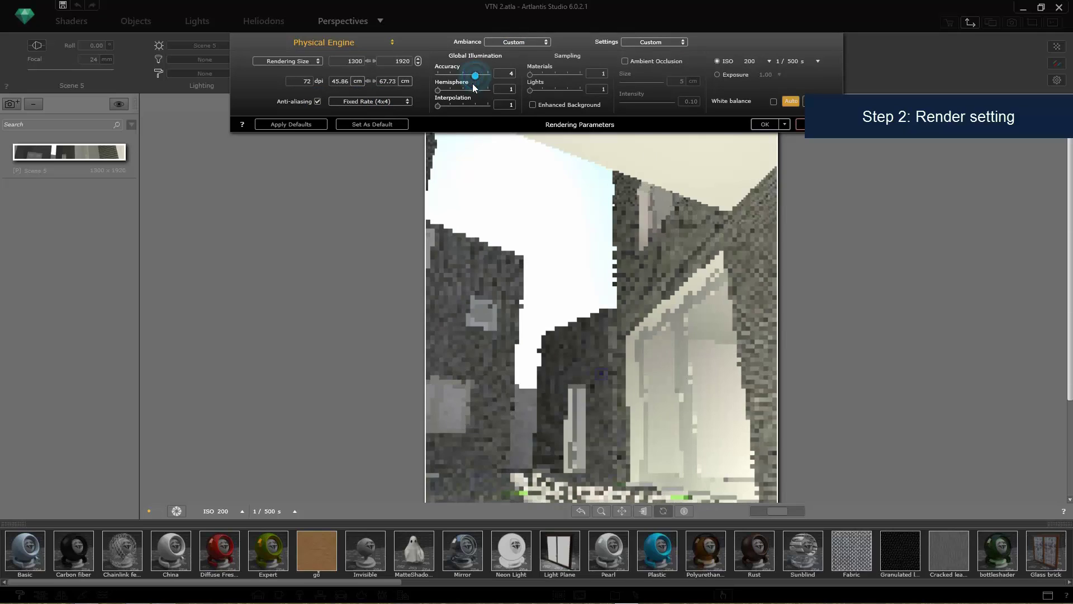
click(475, 90)
click(475, 105)
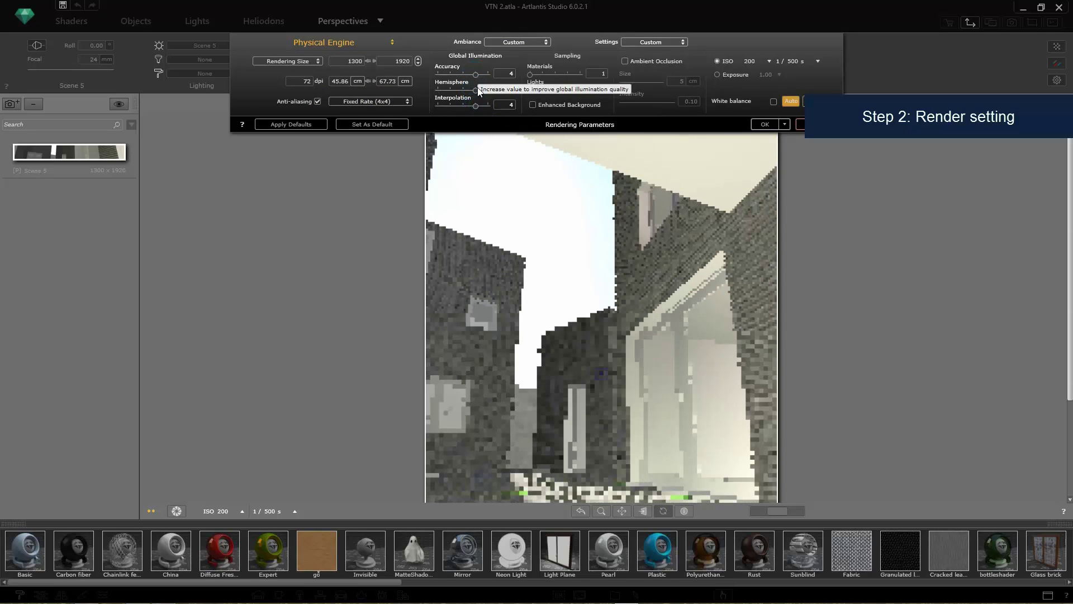
Apply the Interior ambiance with Quality settings, set interpolation to 4, enable ambient occlusion and accept the rendering parameters.
click(654, 42)
click(670, 34)
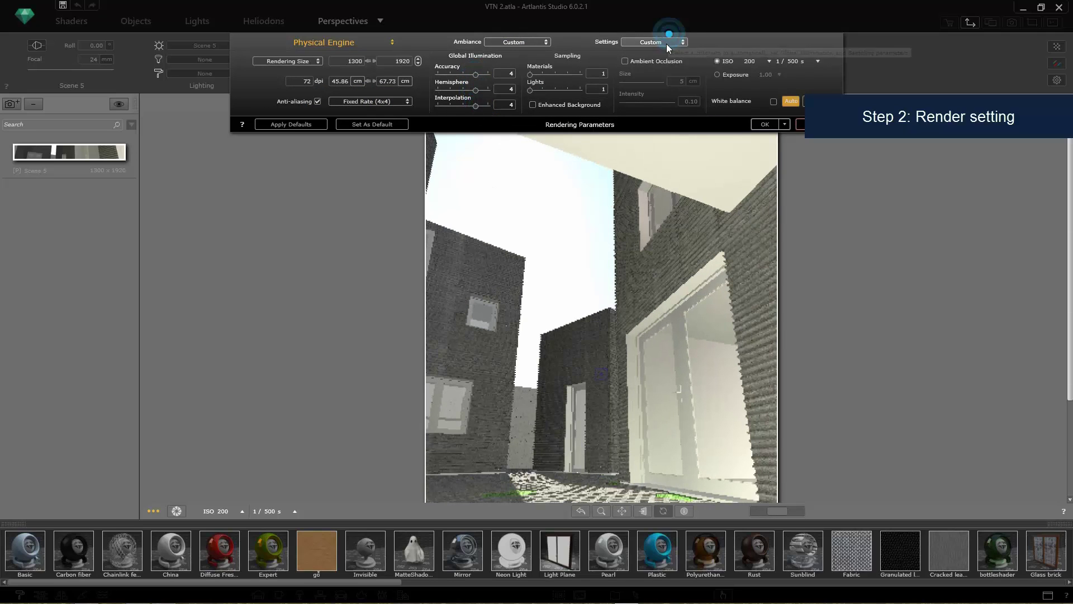
click(650, 35)
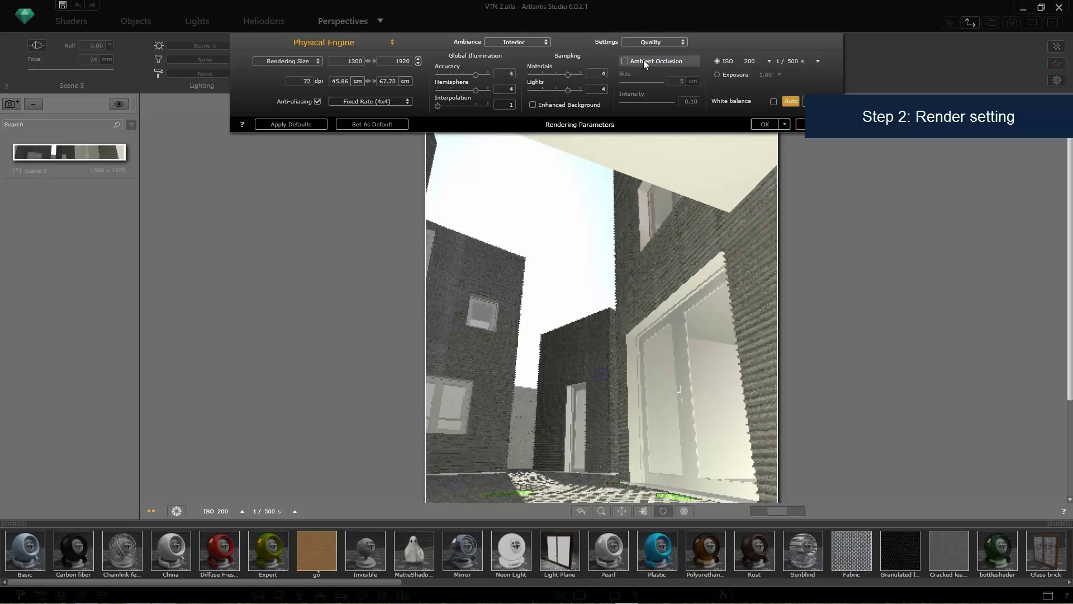
click(644, 62)
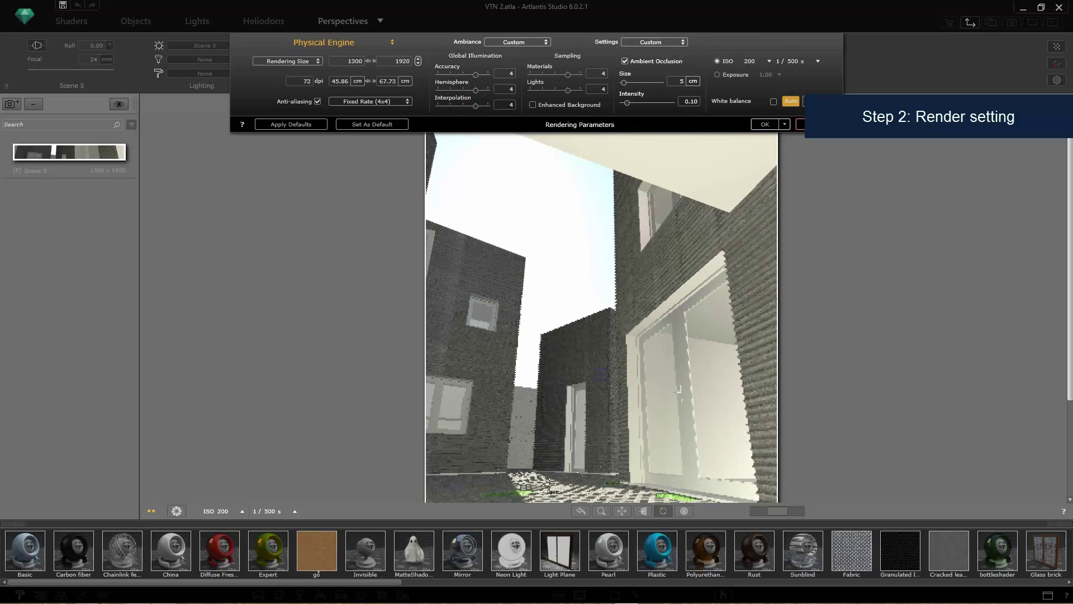
click(761, 123)
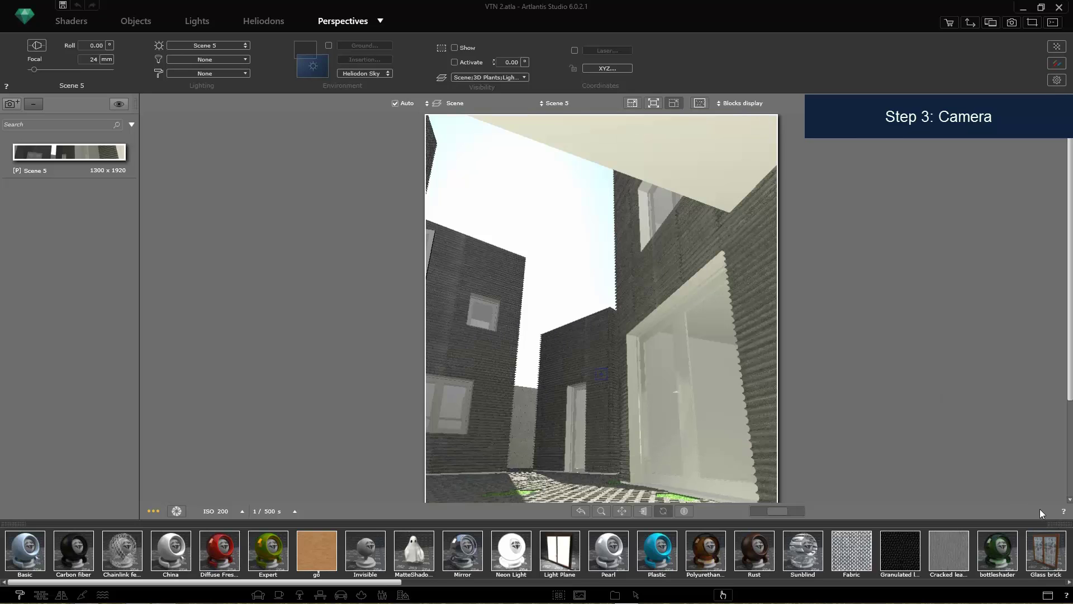
Collapse the shader catalog to enlarge the preview, and bring up the 2D view over the scene.
double_click(1060, 523)
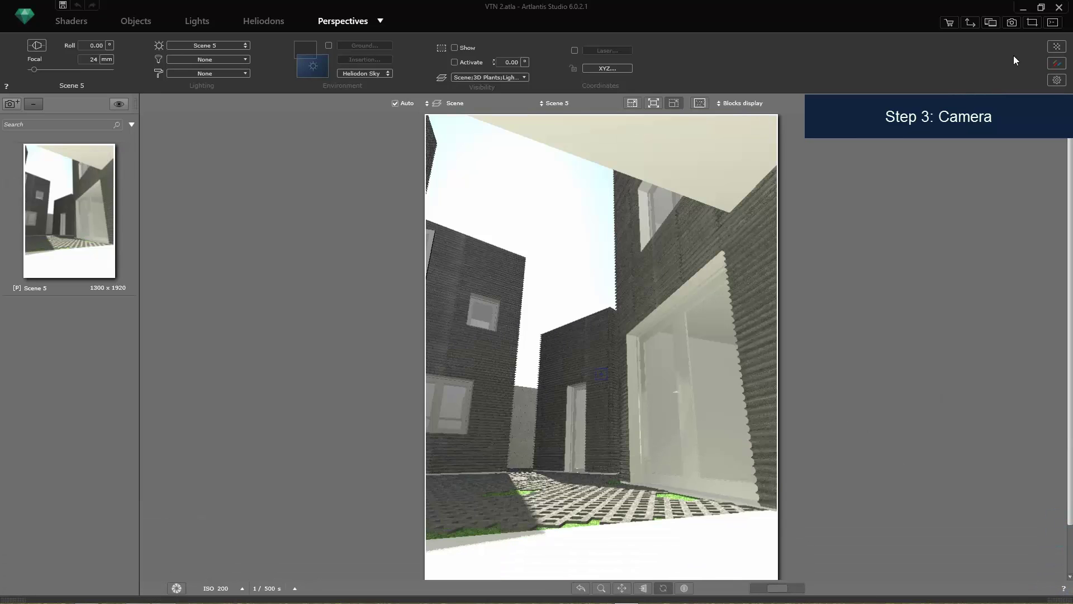
click(972, 26)
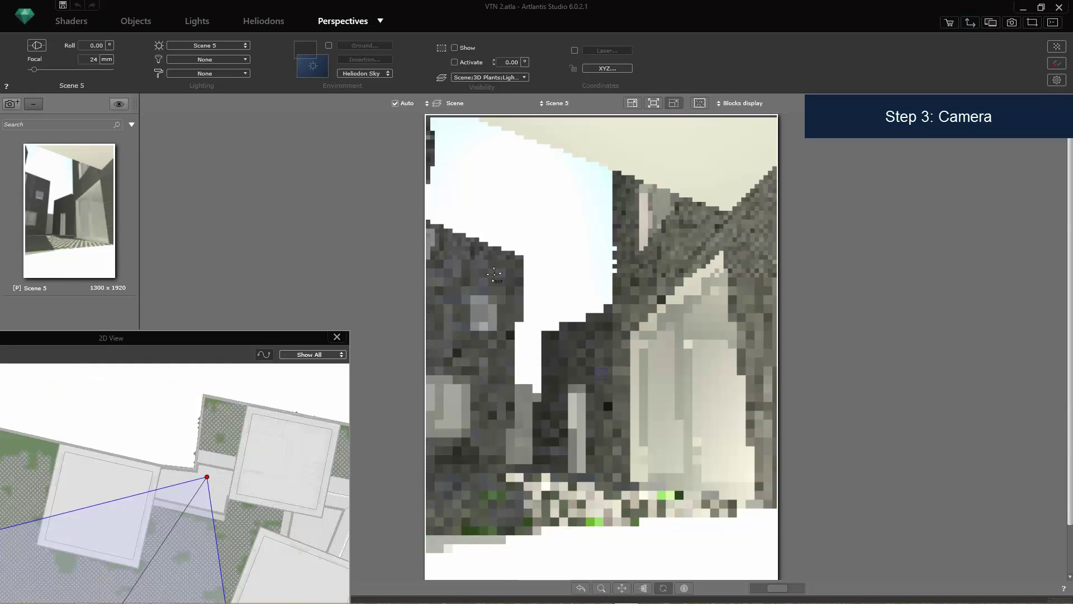
drag(269, 340, 785, 107)
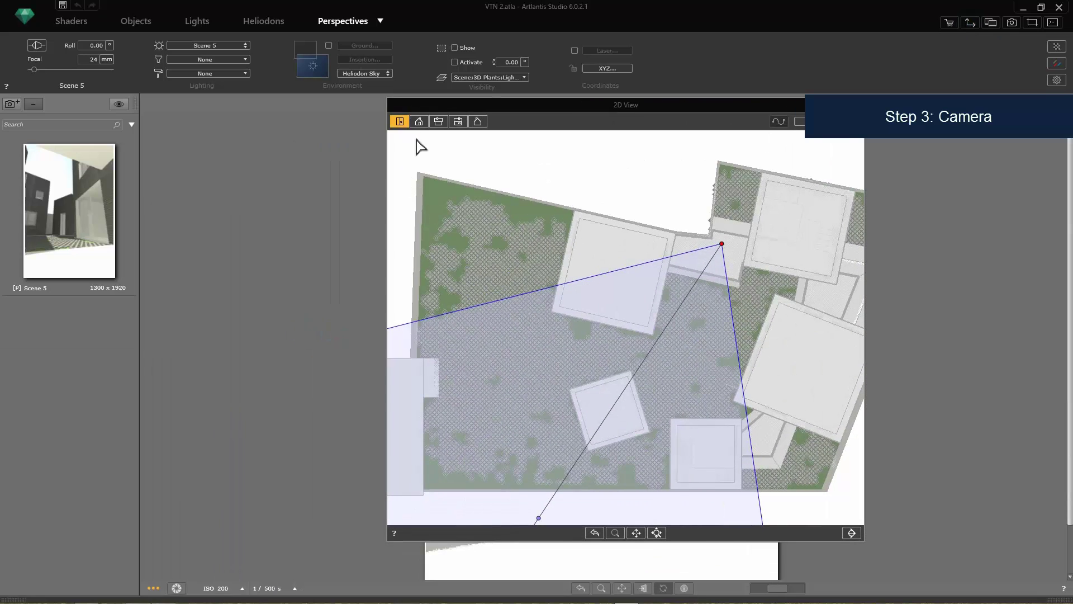
Show the camera in elevation in the 2D view and turn on parallel verticals for the Scene 5 perspective.
click(418, 122)
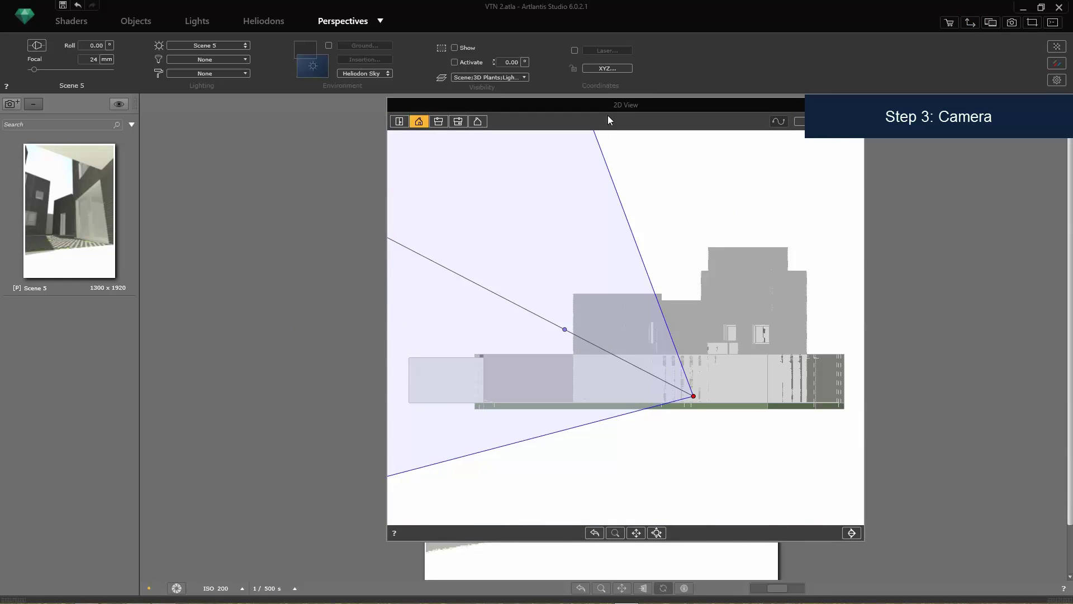
drag(608, 116, 204, 495)
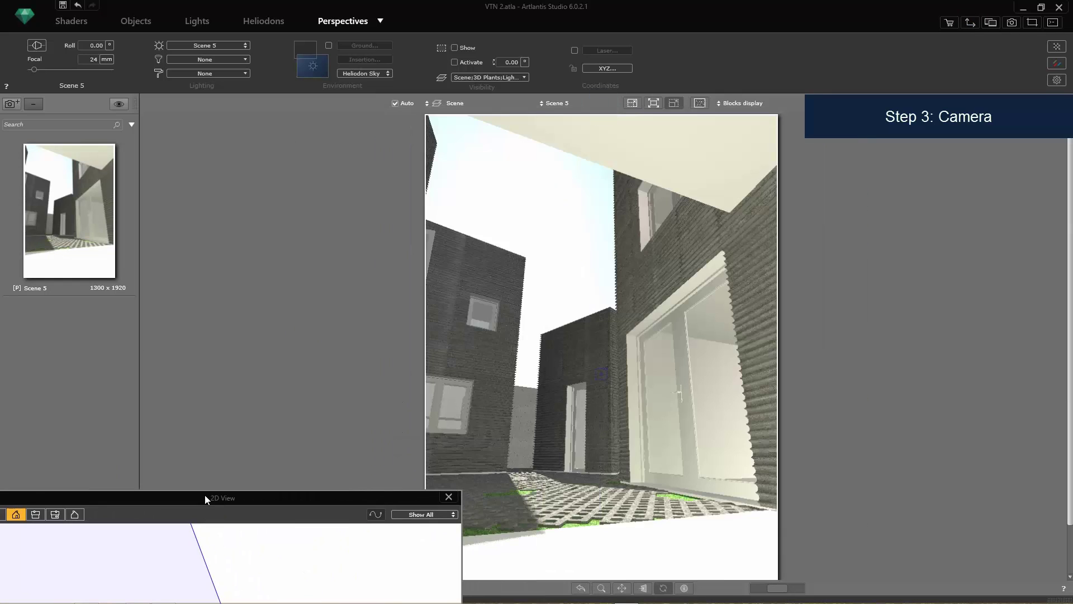
click(37, 47)
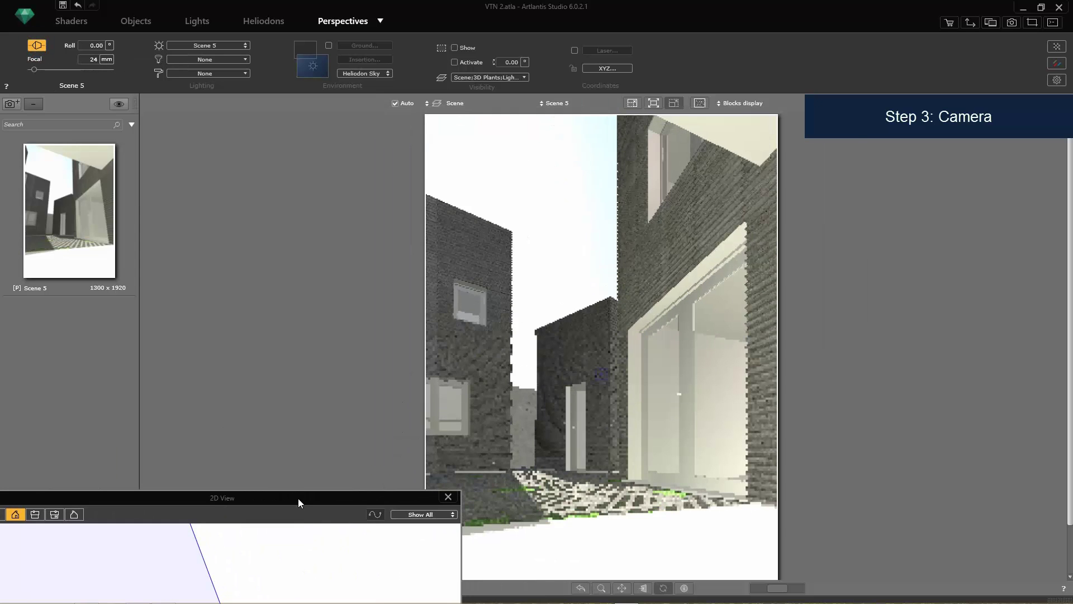
Return the 2D view to plan and move the camera viewpoint forward from the entrance to the courtyard's edge.
drag(297, 503, 700, 77)
click(393, 94)
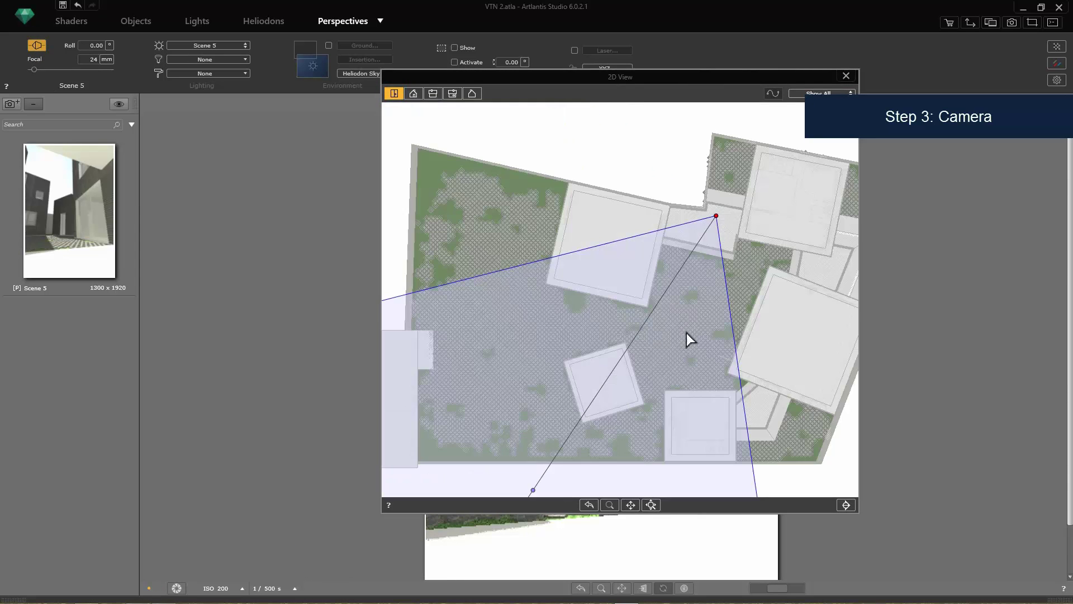
scroll(727, 235, up, 2)
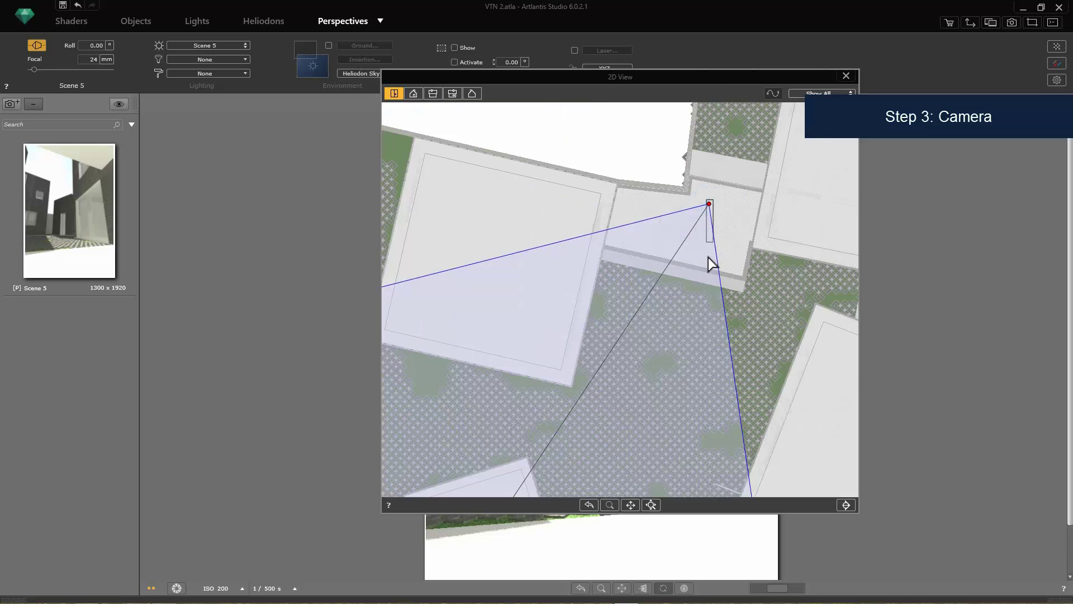
drag(711, 206, 722, 288)
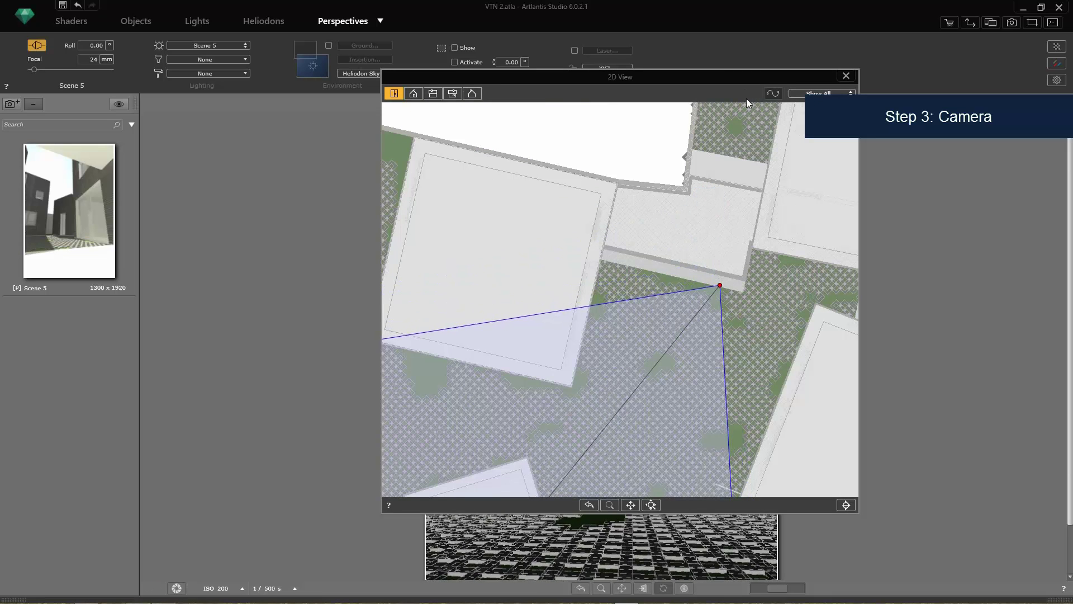
Apply the Glass shader to the large window pane on the nearest building and the Pearl shader to the white surface around it.
drag(746, 78, 276, 346)
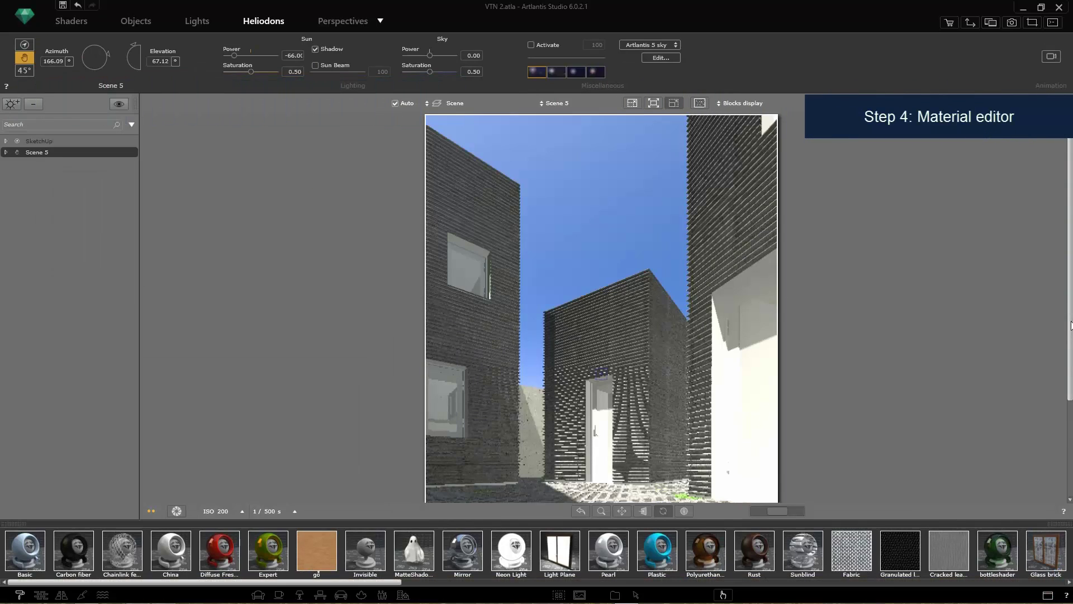
scroll(1071, 325, down, 3)
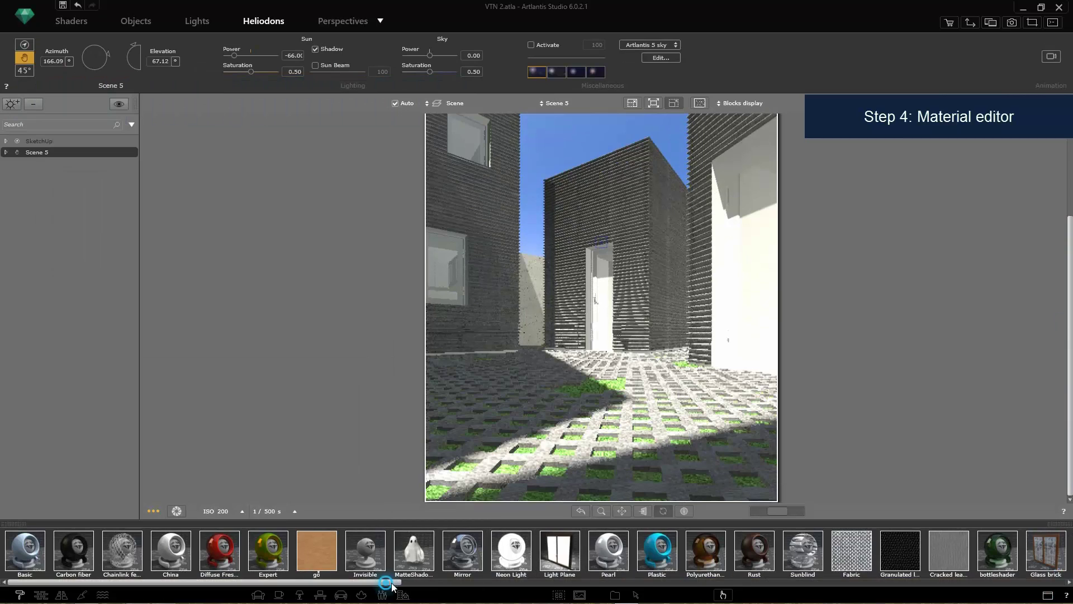
drag(391, 584, 591, 583)
click(561, 550)
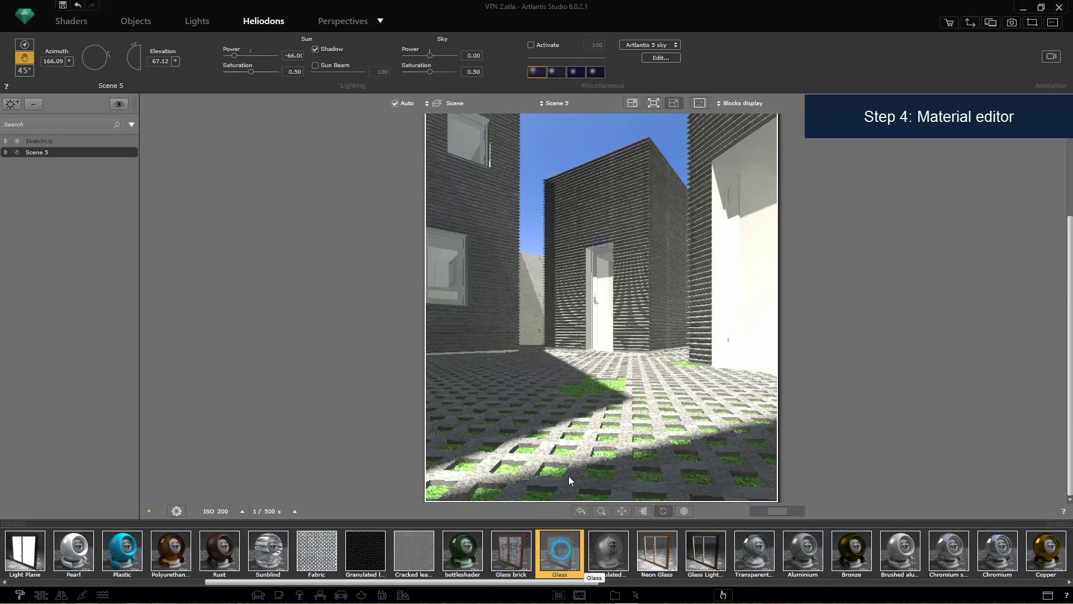
drag(569, 475, 750, 237)
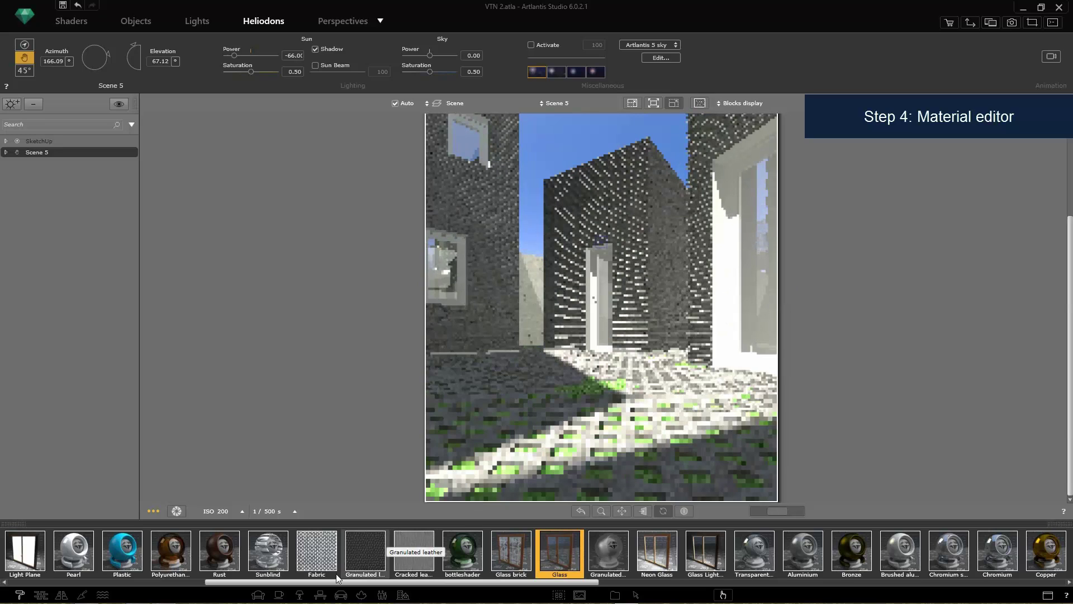
drag(73, 550, 736, 176)
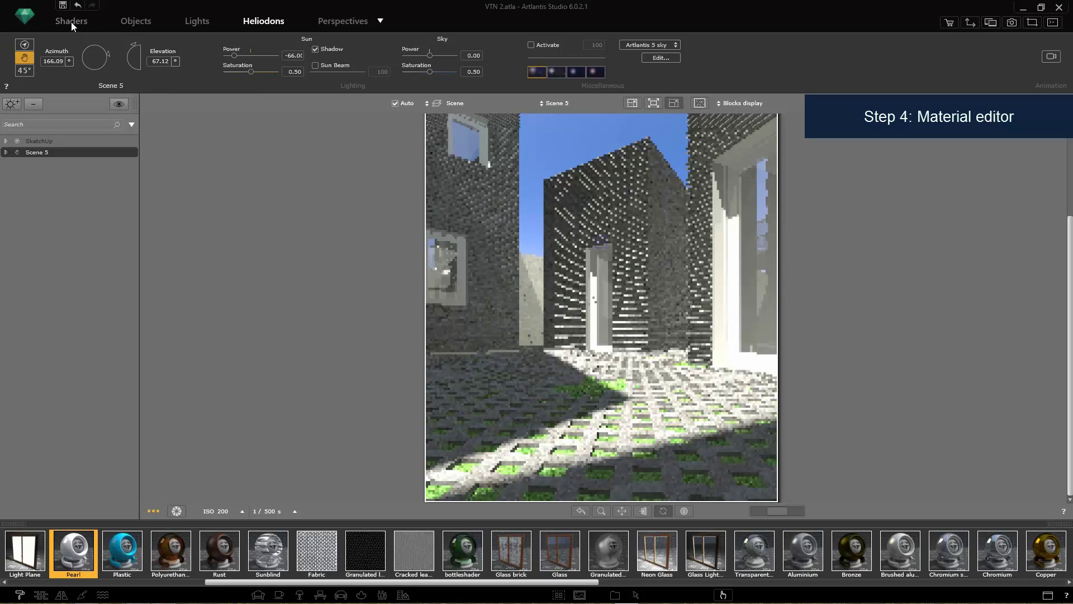
double_click(754, 155)
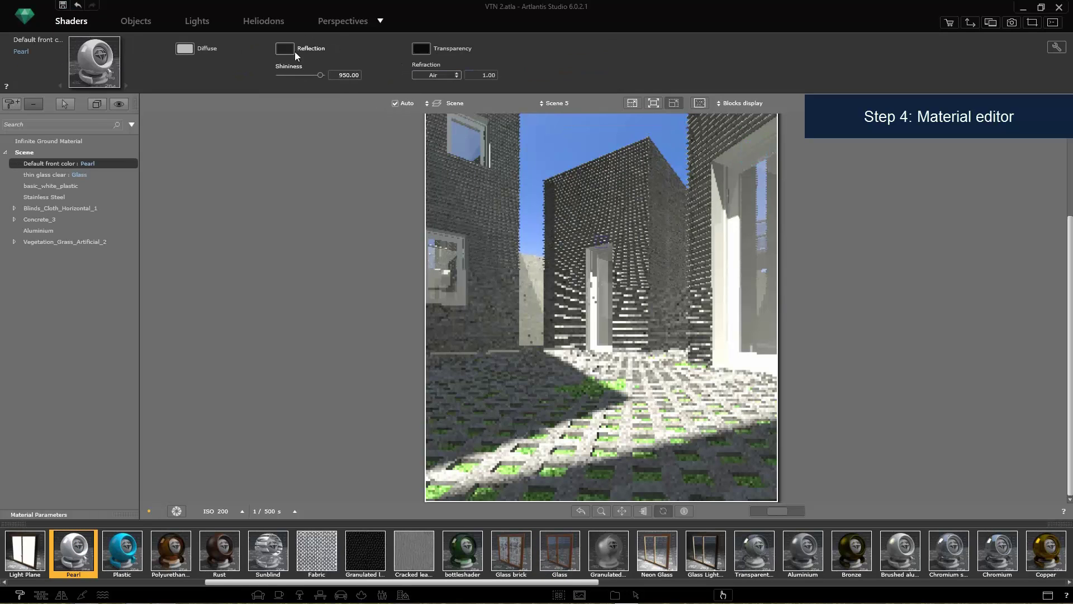
Give the dark brick wall texture a reflection of 0.094, a shininess of 536.89 and a bump of -2.11.
click(615, 186)
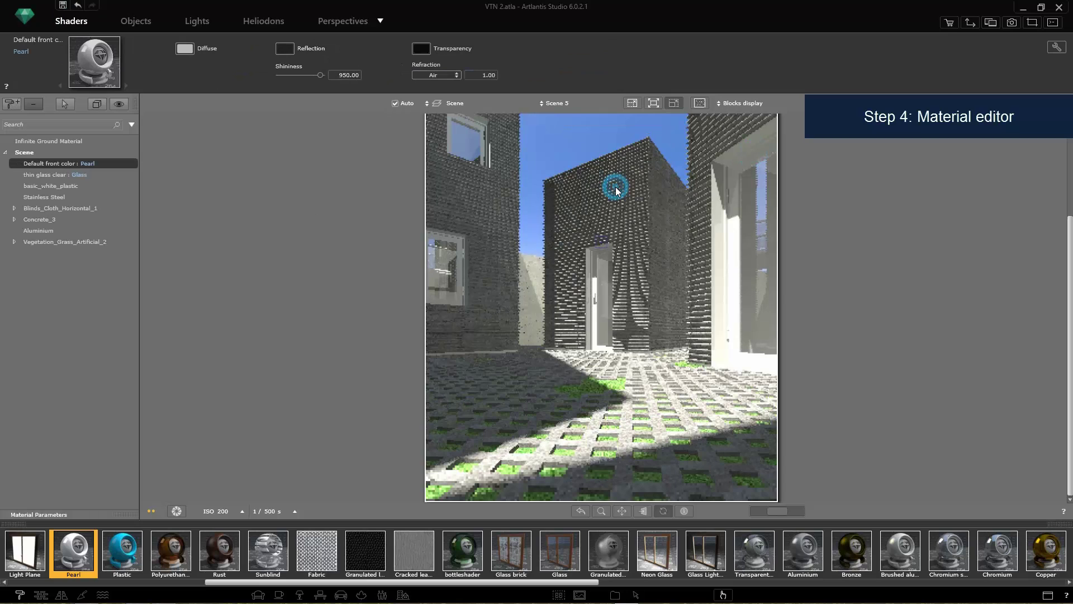
click(499, 166)
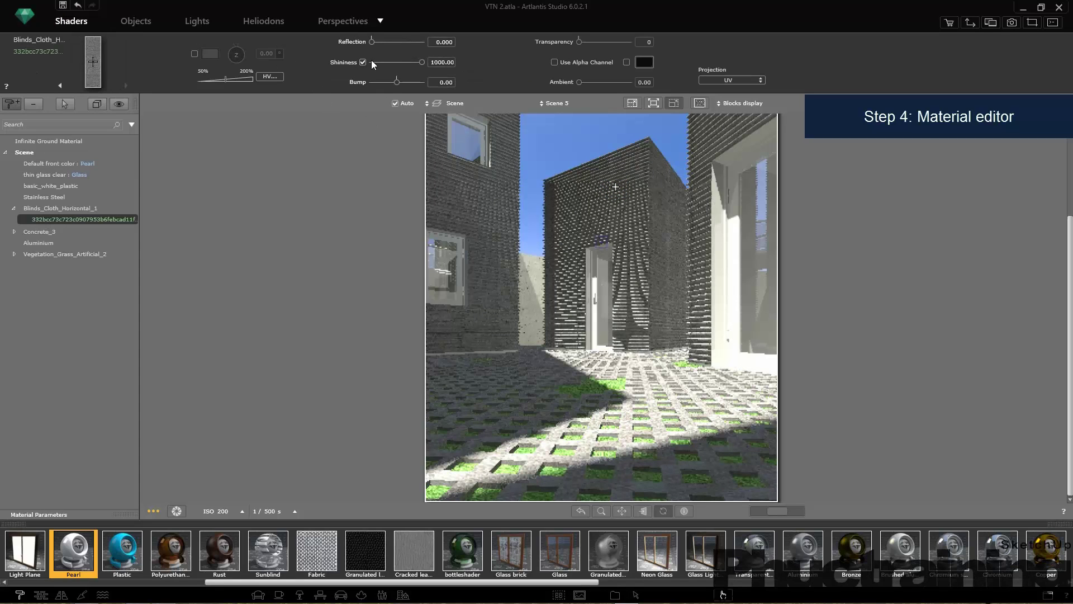
click(398, 63)
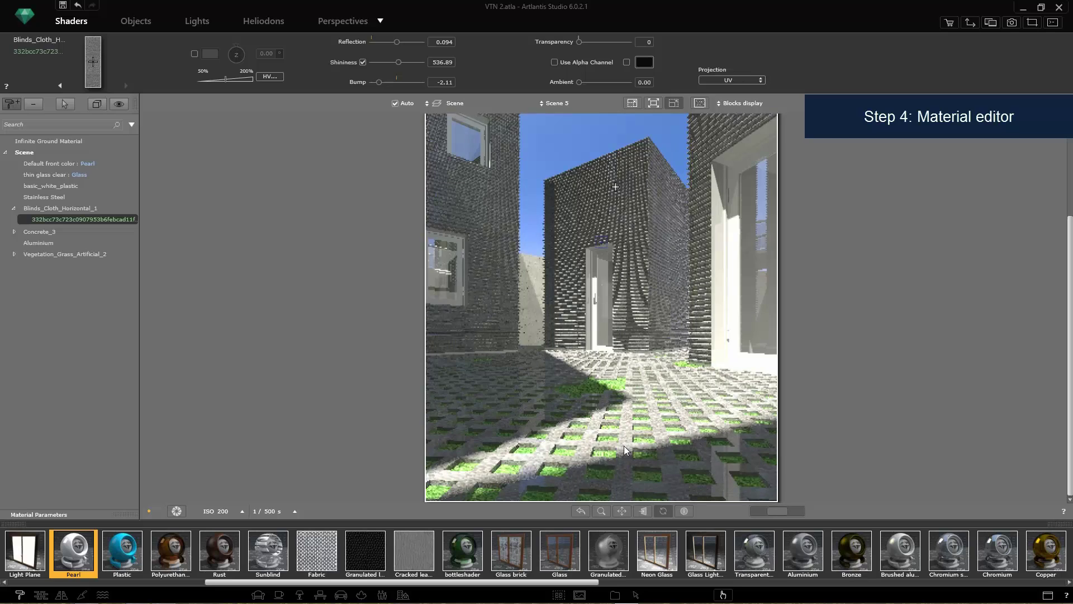
Give the Concrete_3 texture on the far wall a reflection of 0.012, a shininess of 136.89 and a bump of -2.25.
click(624, 445)
click(536, 288)
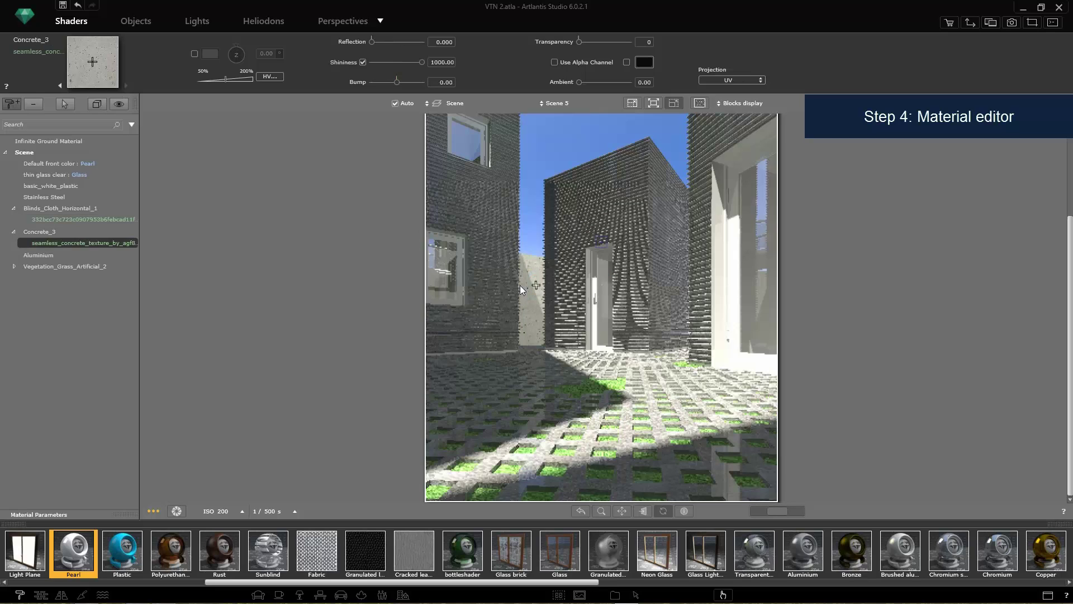
click(378, 62)
click(379, 82)
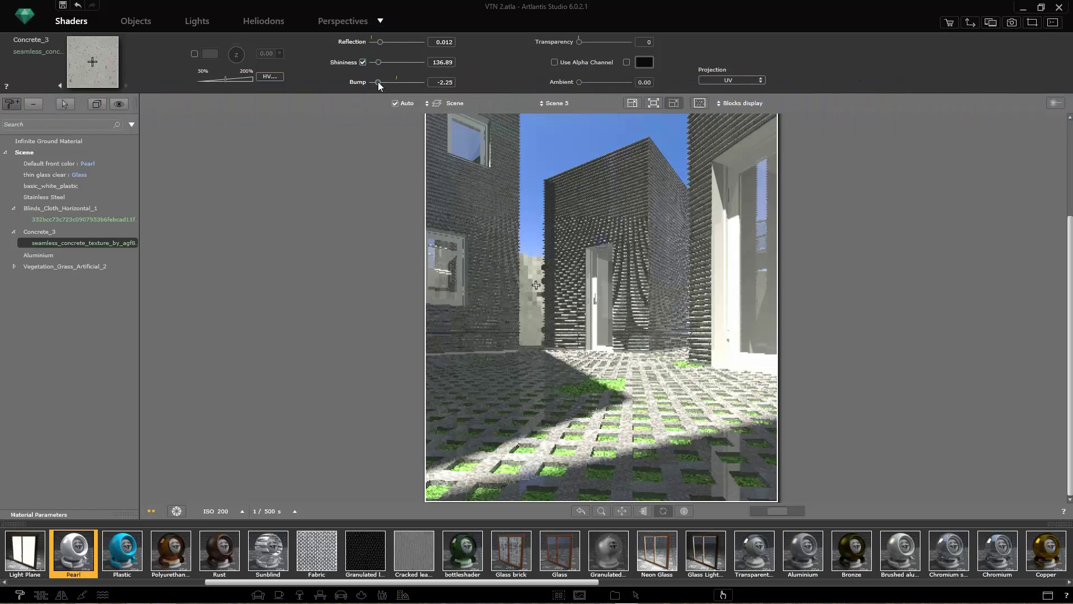
click(648, 213)
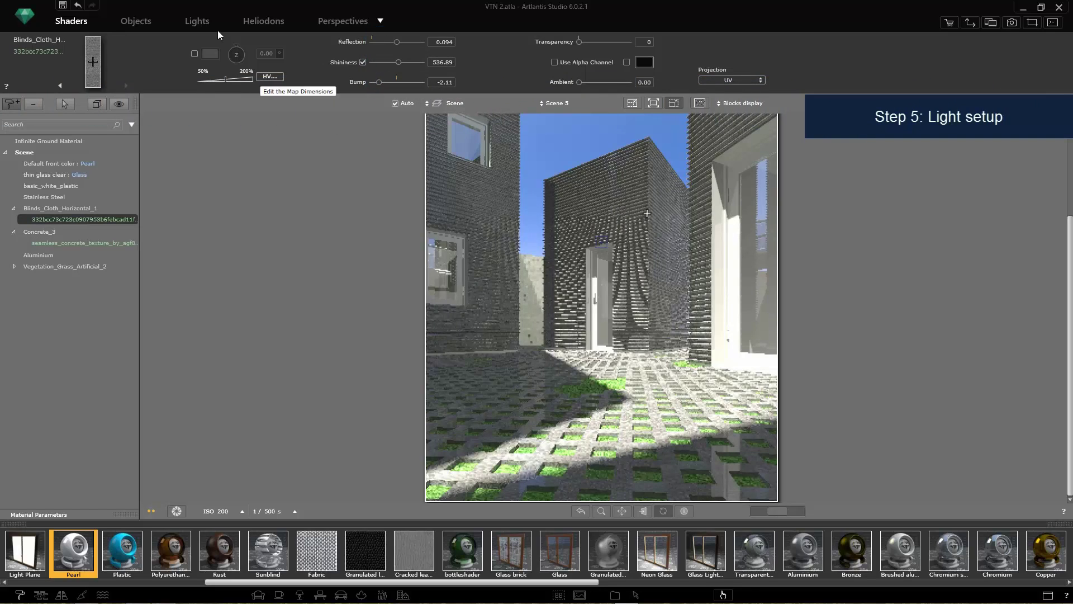
Add a new light, switch its type to default2 and give it a warm orange-beige colour.
click(190, 23)
click(32, 106)
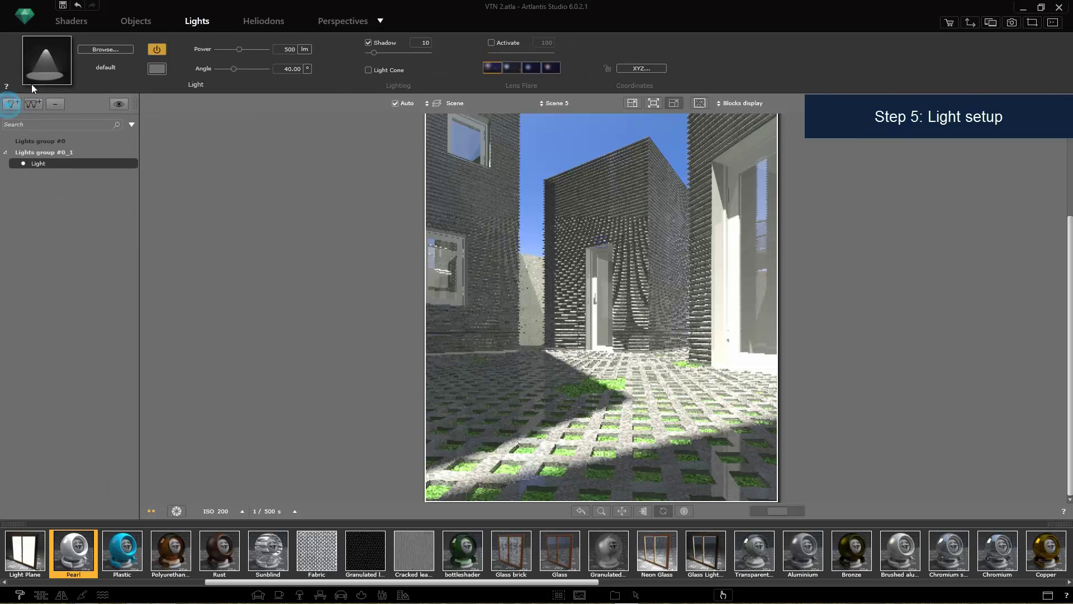
click(33, 78)
click(117, 172)
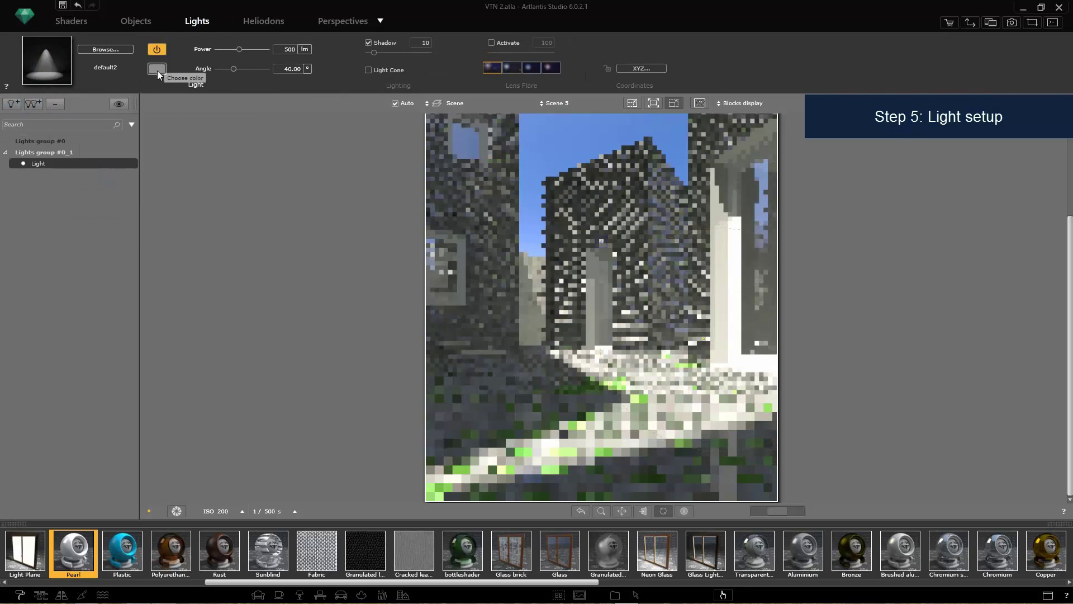
click(157, 68)
click(200, 104)
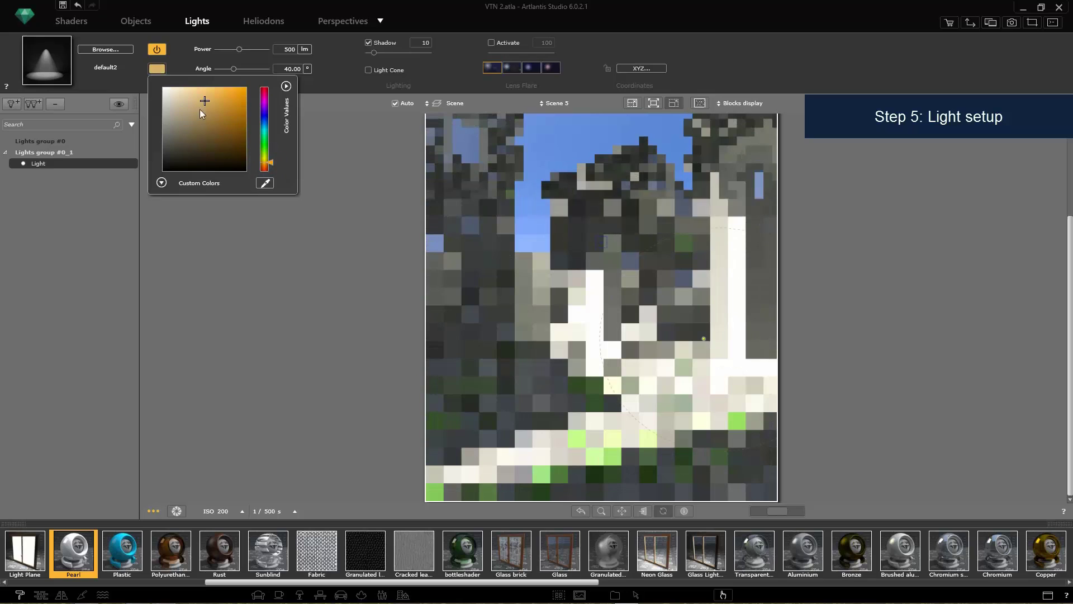
Show the 2D view in plan and move the light from the camera point into the building beyond the courtyard.
click(970, 23)
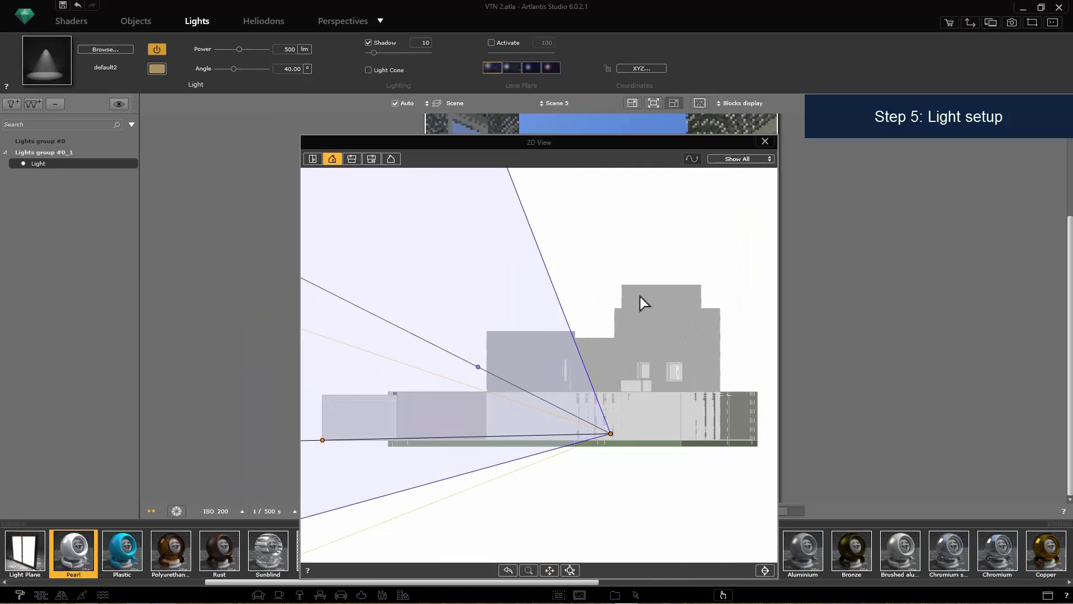
click(315, 159)
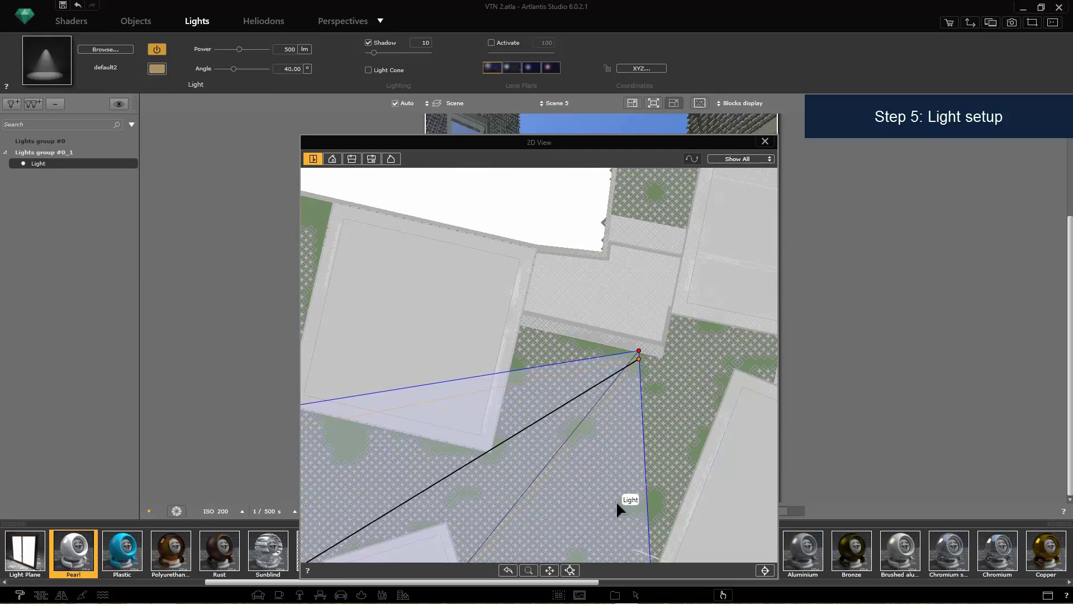
drag(616, 501, 614, 513)
middle_drag(614, 513, 660, 320)
drag(654, 471, 643, 453)
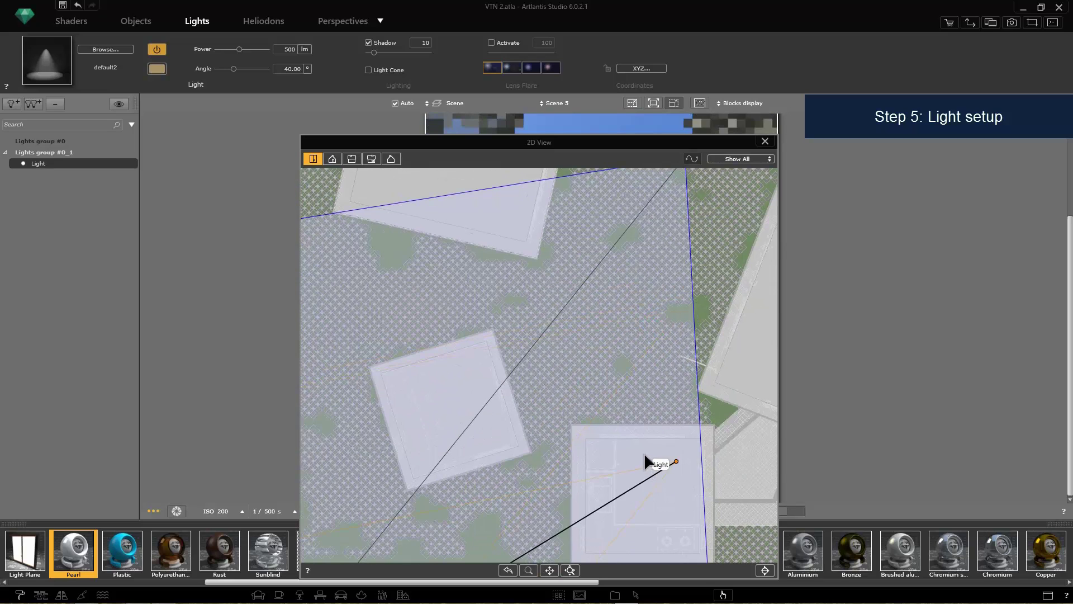
Widen the light's angle to 360° and raise its power to 14643 lm.
drag(234, 70, 259, 77)
drag(464, 151, 258, 468)
drag(240, 49, 251, 49)
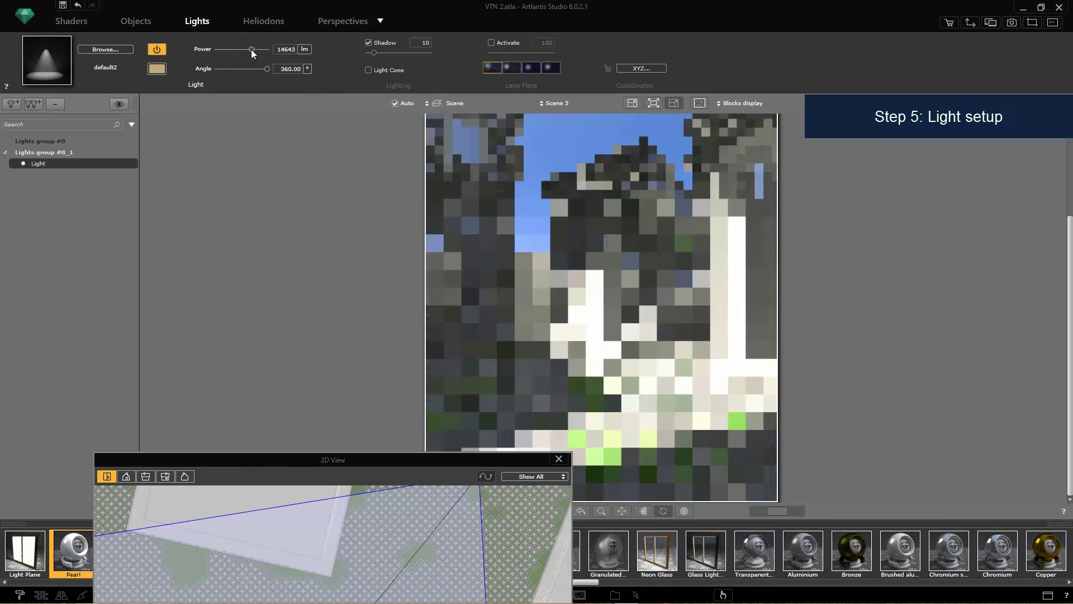
Copy the light into the neighbouring tilted square building and raise the copy's power to the maximum.
drag(480, 460, 642, 88)
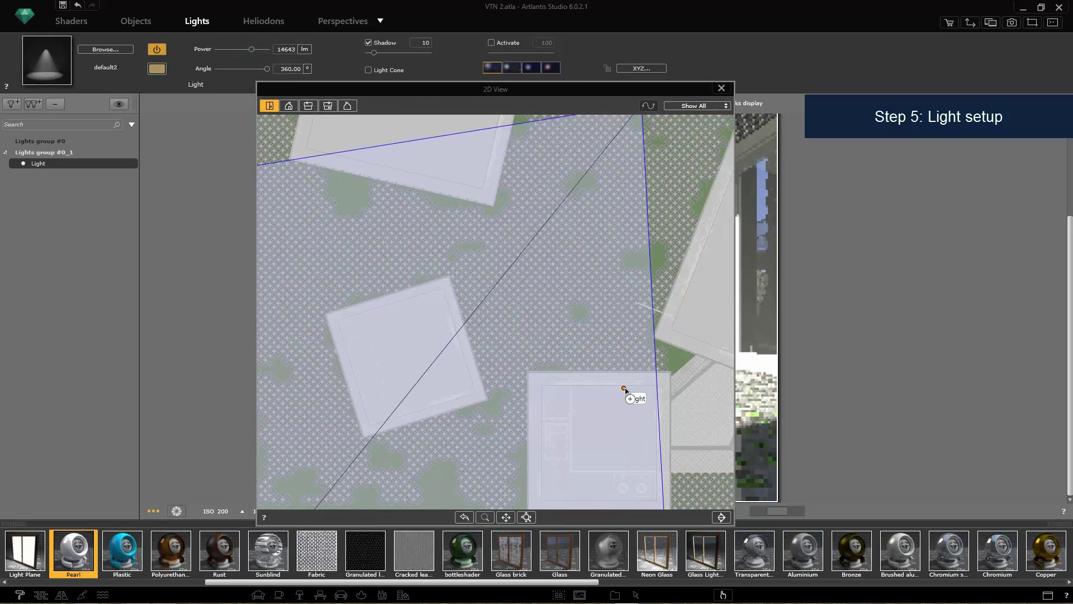
drag(624, 390, 436, 341)
drag(525, 90, 519, 289)
drag(430, 547, 437, 575)
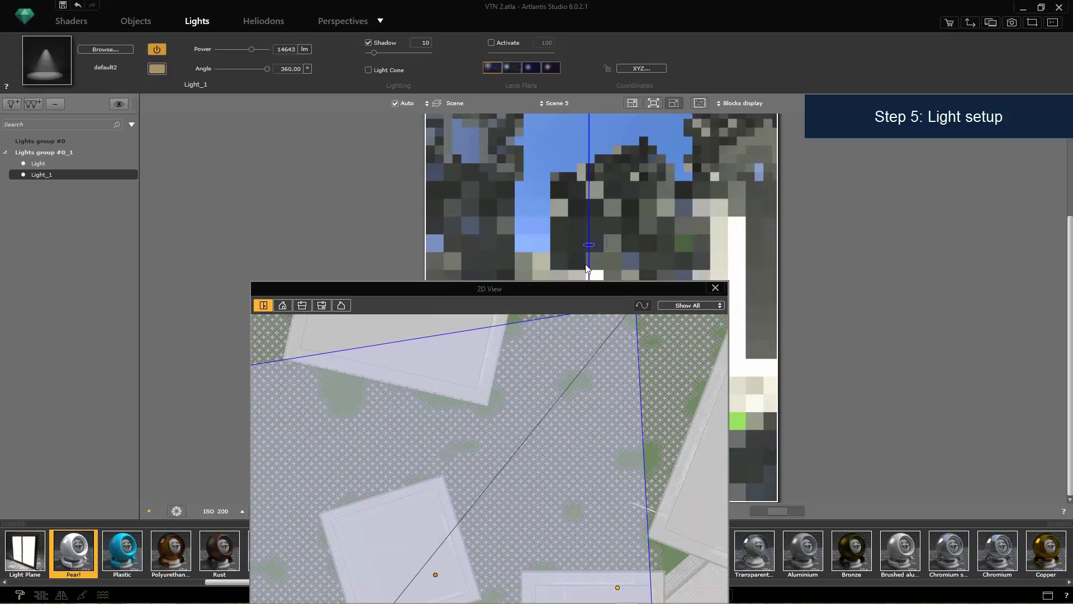
mouse_move(587, 286)
mouse_down()
mouse_move(281, 445)
mouse_move(248, 144)
mouse_up()
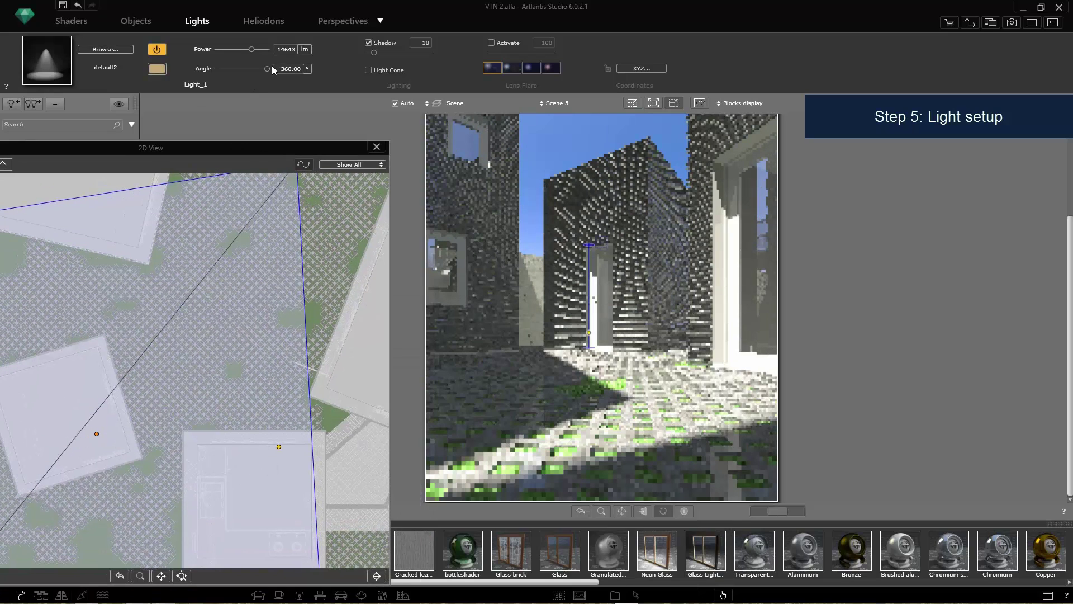
drag(252, 49, 268, 50)
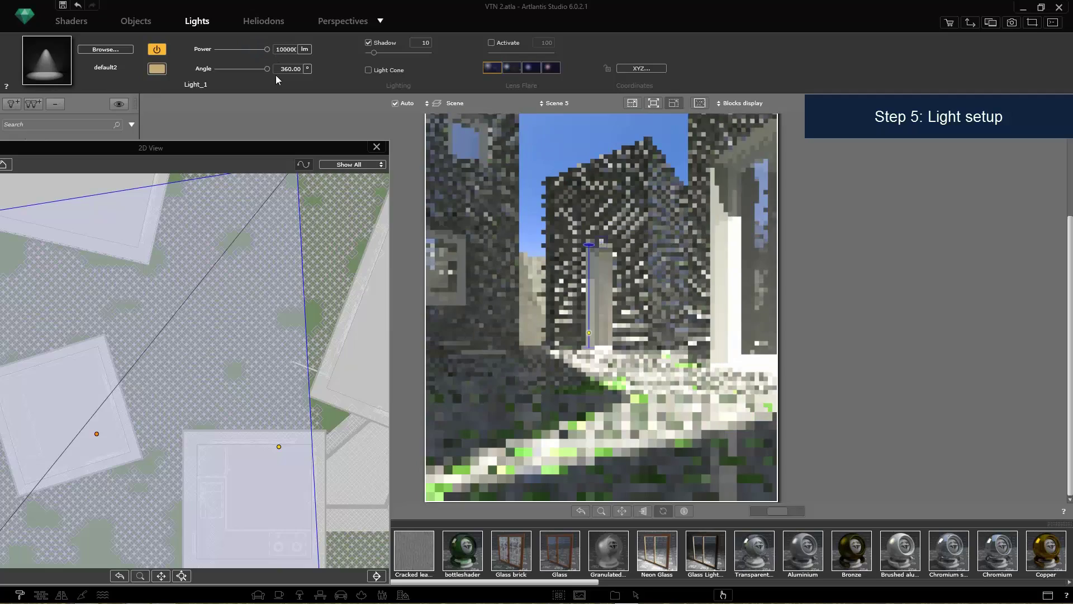
Enlarge the 2D view, show it in elevation and place the copied light slightly higher than the first light.
double_click(245, 146)
scroll(467, 390, up, 3)
scroll(455, 407, up, 2)
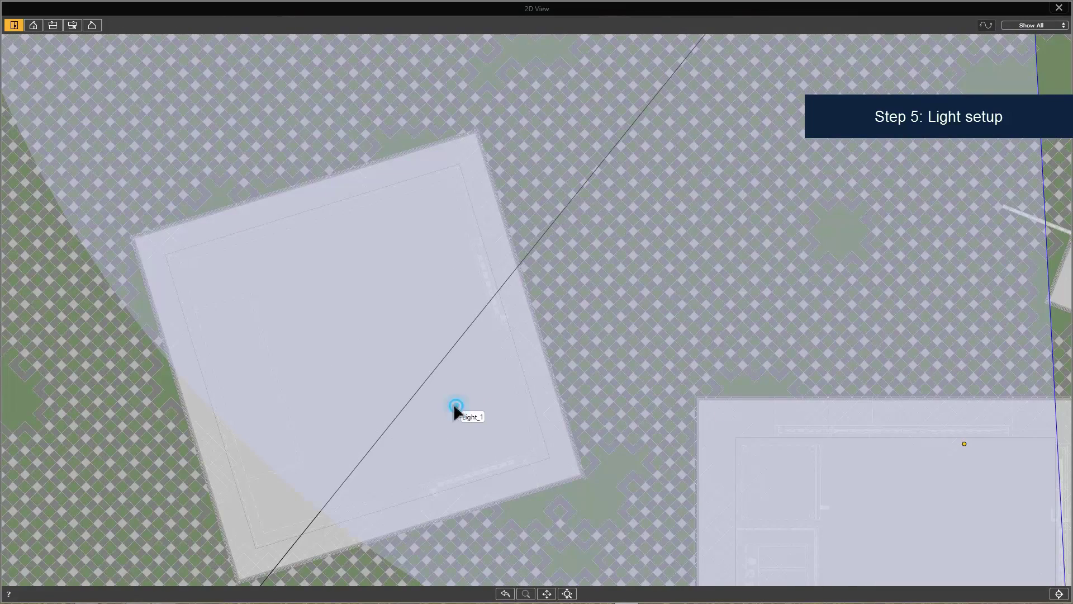
click(33, 24)
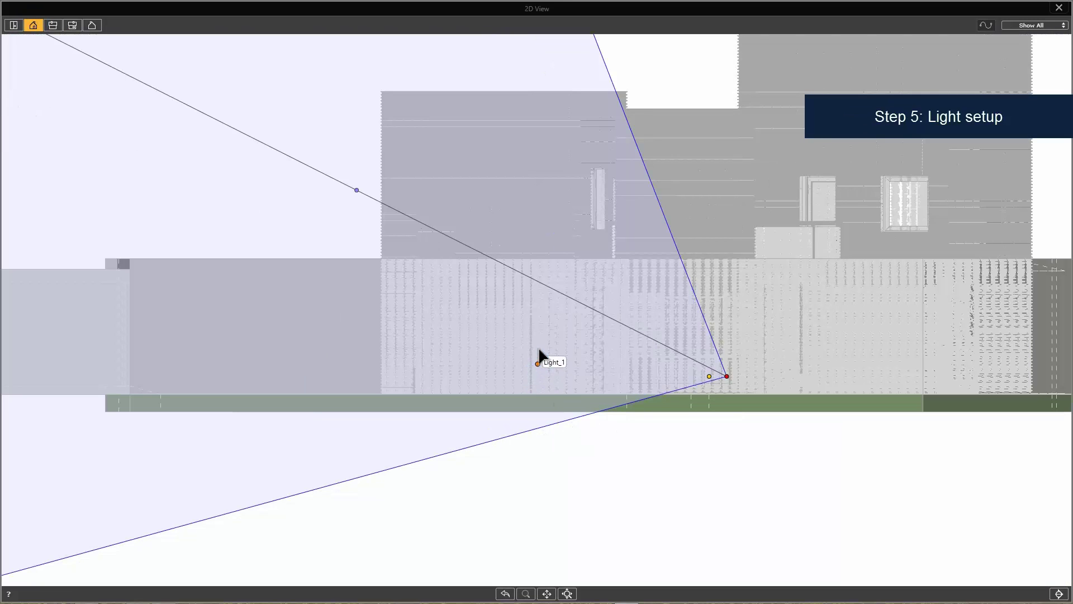
drag(683, 10, 565, 183)
Return the 2D view to plan and copy the light into the building nearest the camera, inside the edge of its view cone.
click(274, 197)
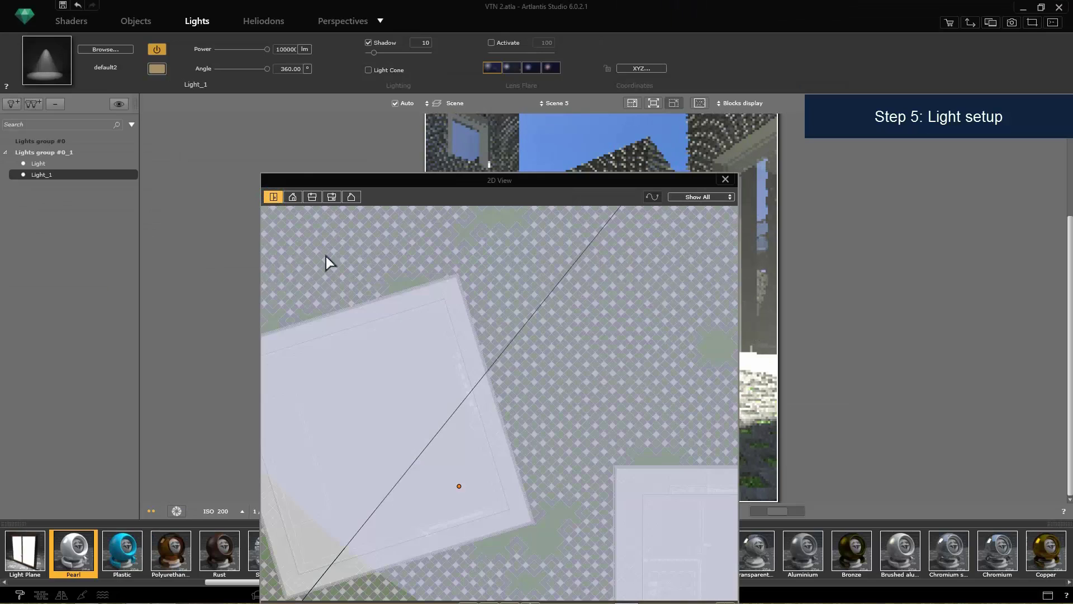
middle_drag(406, 381, 492, 468)
scroll(493, 470, down, 4)
alt+drag(519, 522, 544, 291)
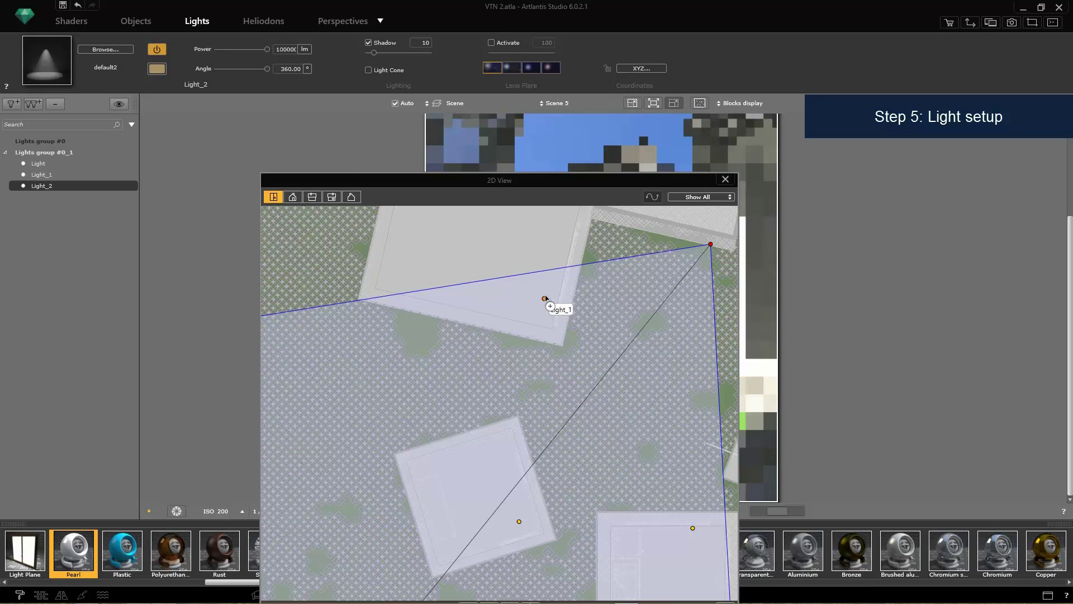
drag(627, 180, 331, 262)
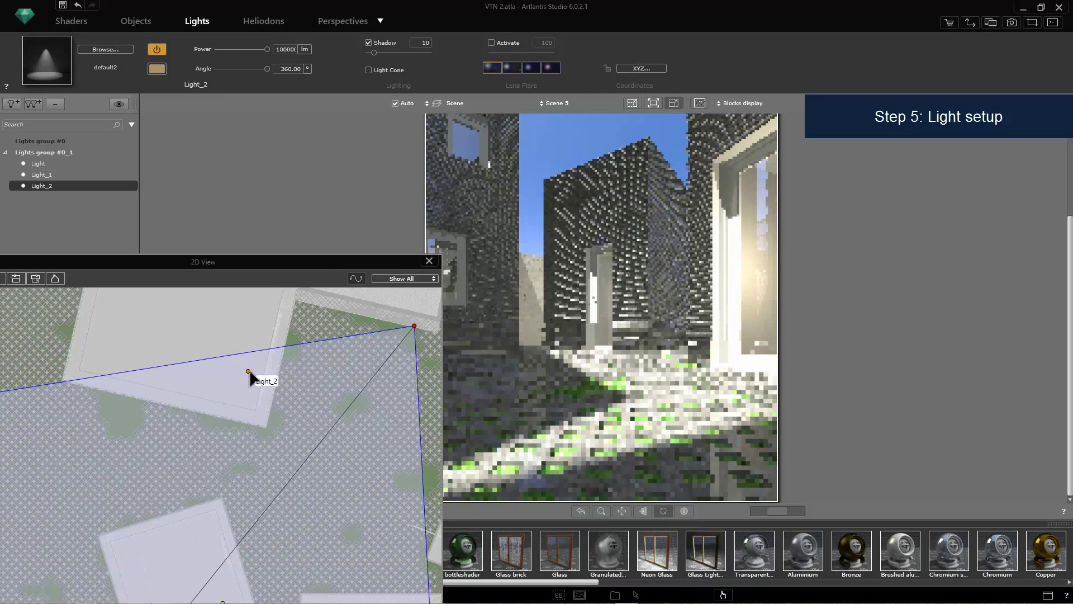
Enlarge the 2D plan again, zoom out and add one more copy of the light.
drag(214, 306, 208, 326)
drag(261, 266, 677, 5)
scroll(609, 428, down, 5)
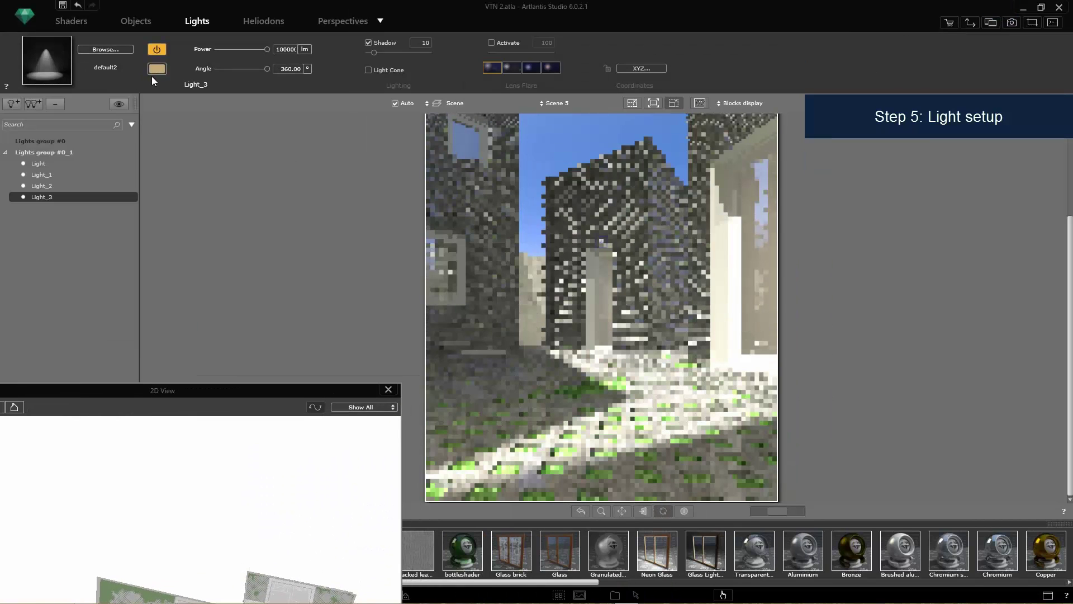
Change the last copied light's colour to a bright sky blue and close the 2D view.
click(156, 69)
click(265, 126)
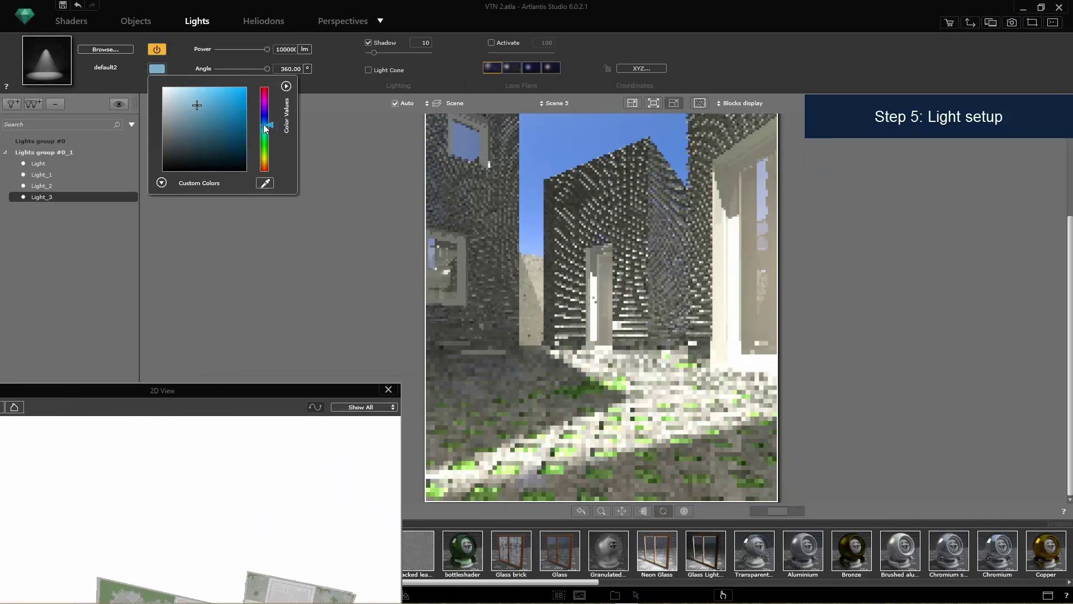
click(221, 94)
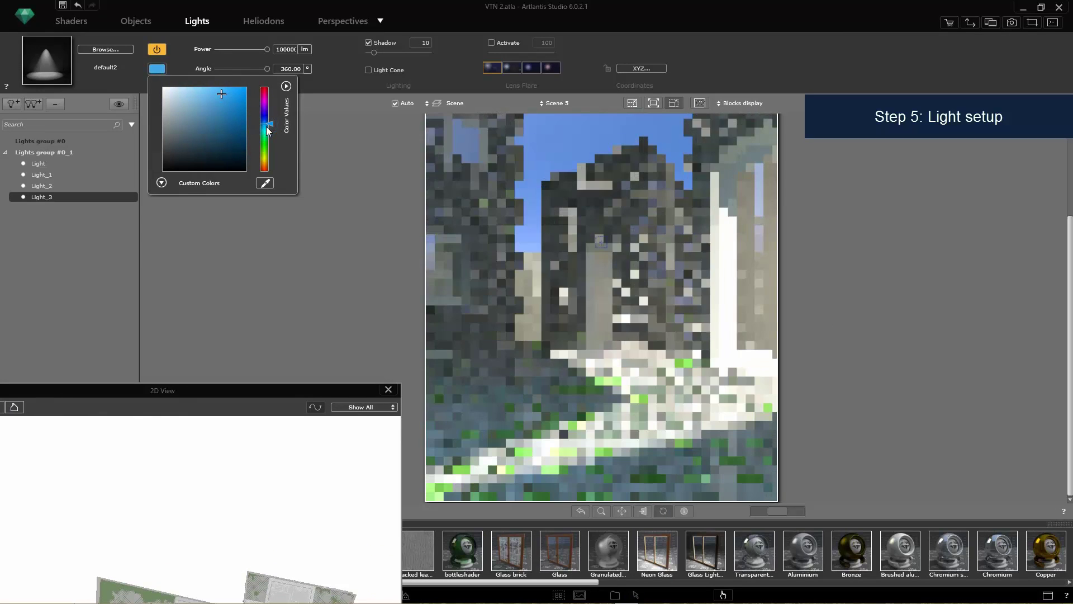
click(347, 387)
mouse_move(240, 390)
mouse_down()
mouse_move(406, 110)
mouse_move(235, 378)
mouse_up()
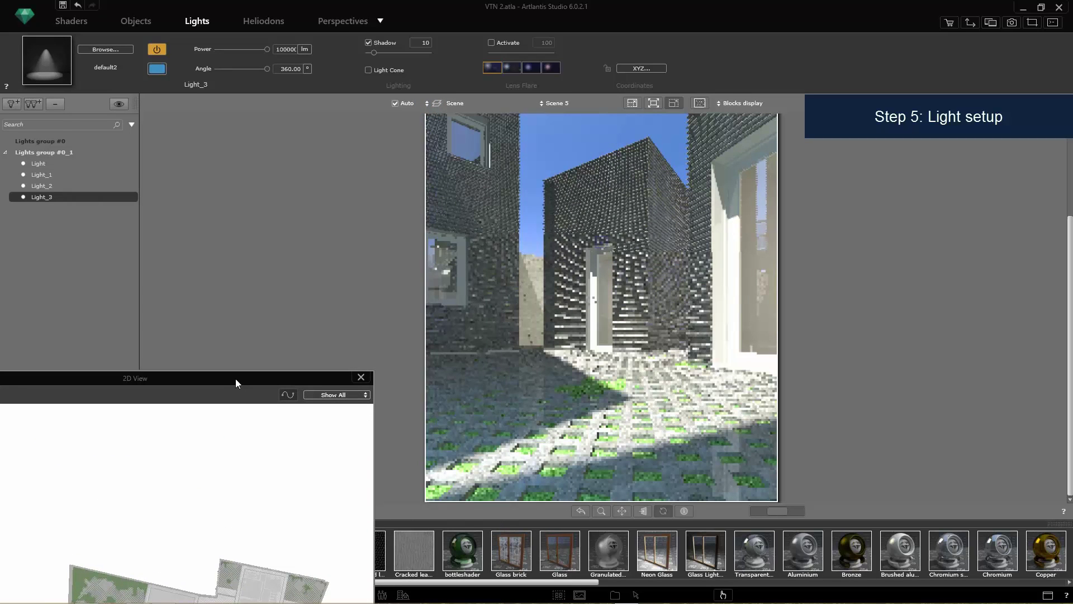
click(361, 377)
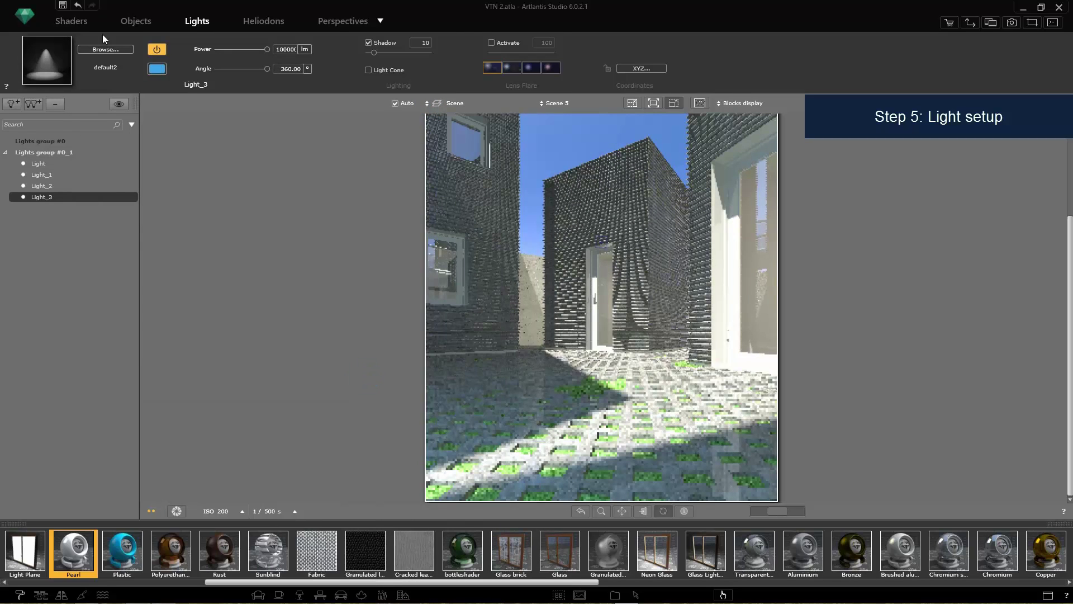
Apply the Lawn 002 shader to the Vegetation_Grass_Artificial_2 material between the courtyard pavers.
click(71, 21)
click(557, 474)
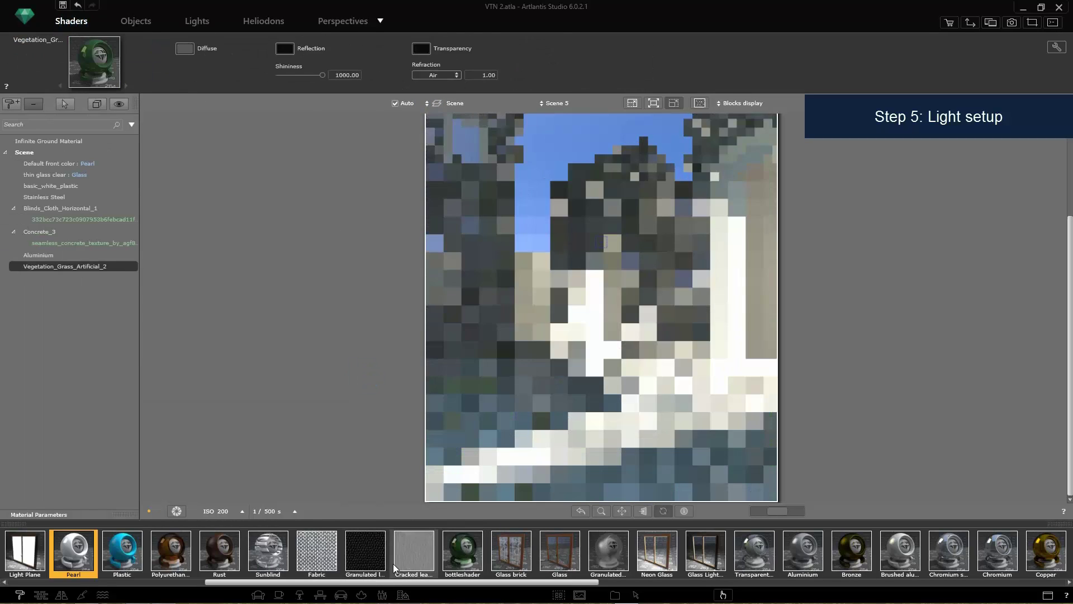
click(102, 595)
drag(512, 550, 553, 474)
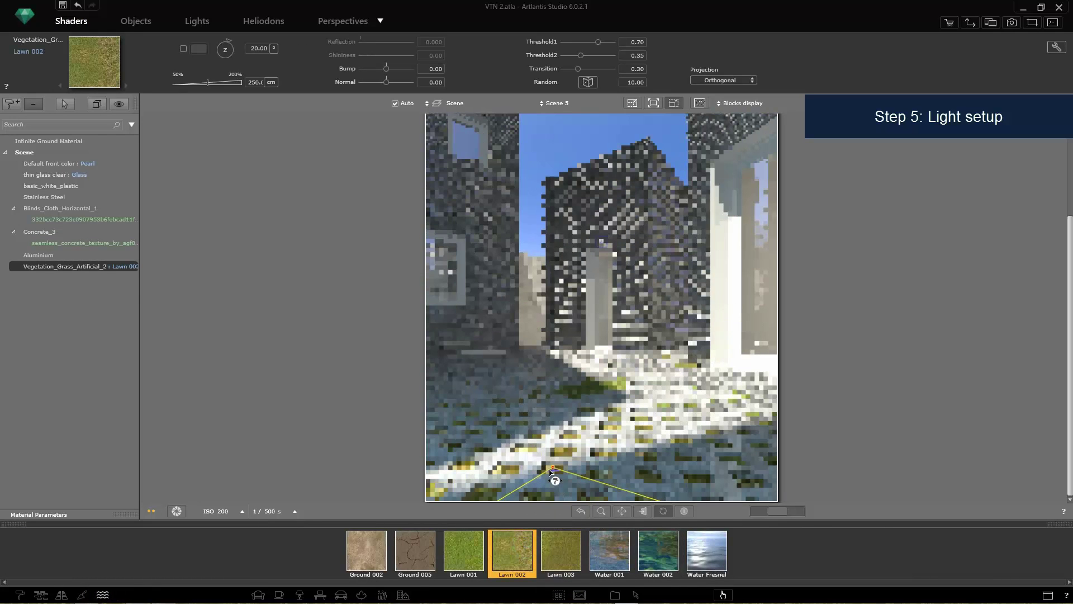
Add plant 04 from the object library to the courtyard paving near the glazed building.
double_click(1059, 525)
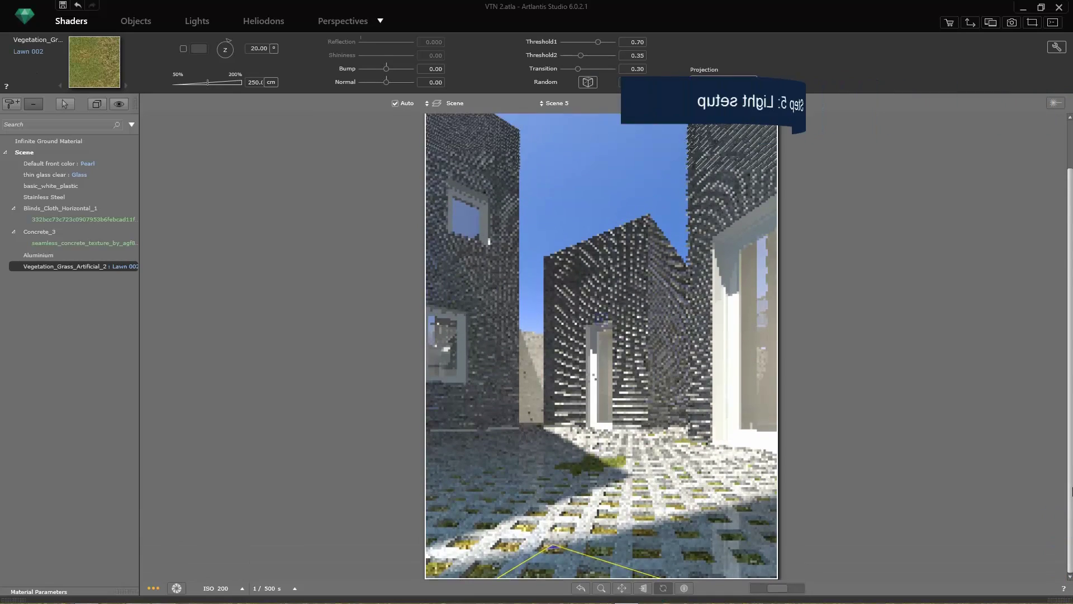
double_click(1062, 600)
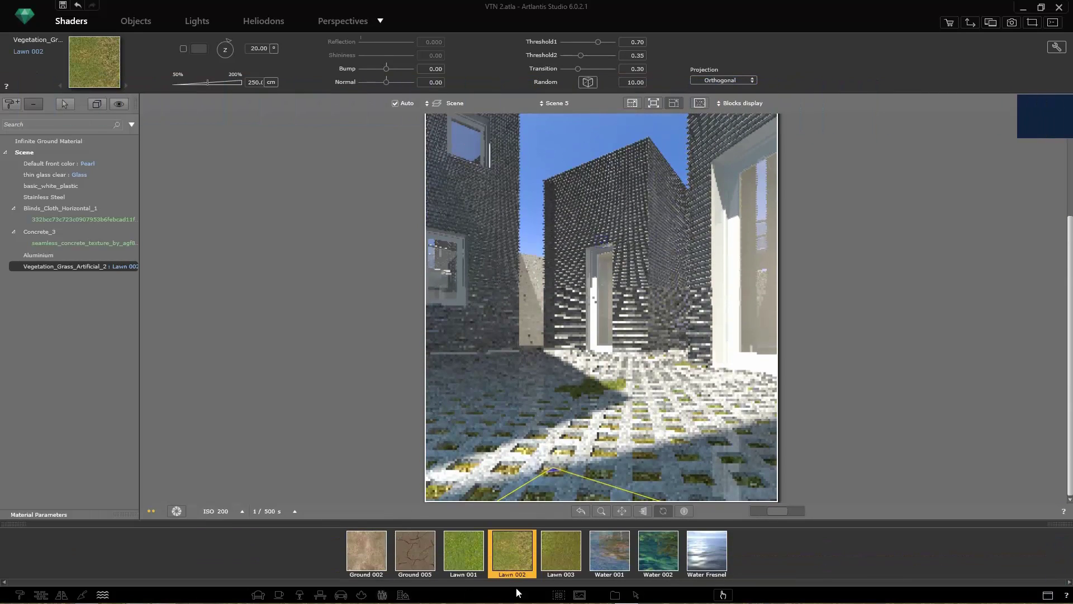
click(615, 595)
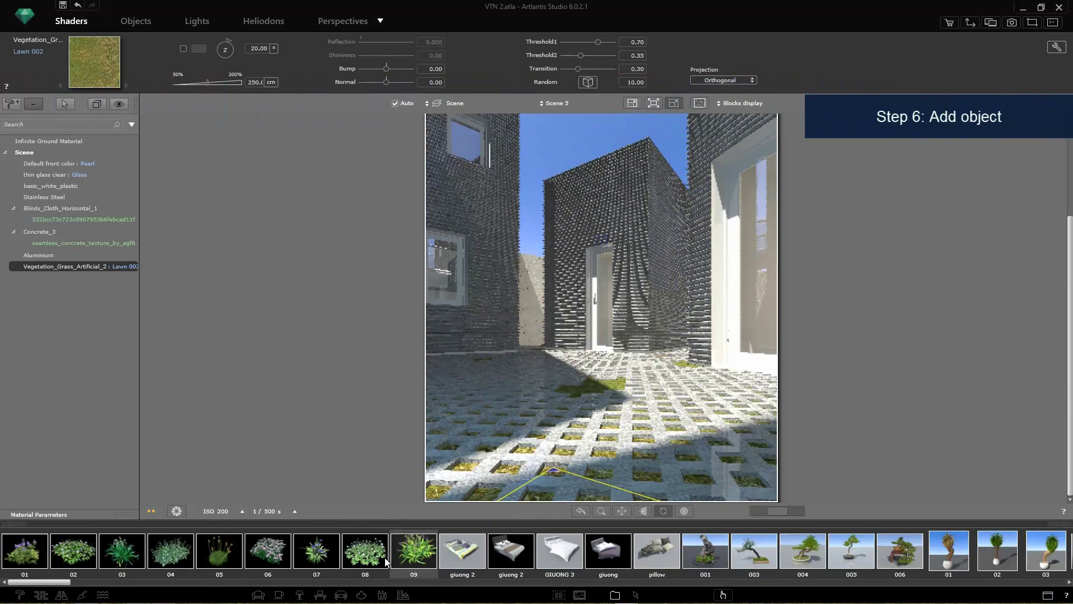
drag(179, 556, 683, 364)
In the 2D plan, move plant 04 to the building corner, rotated about -24° and sized about 85 × 65 × 49 cm.
click(970, 22)
click(132, 23)
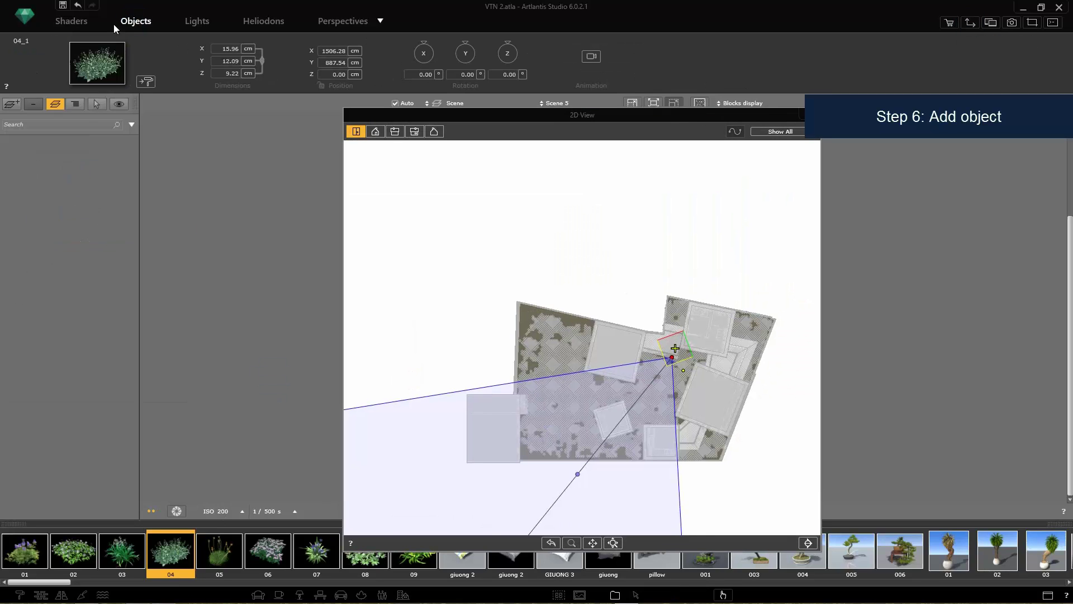
scroll(658, 402, up, 5)
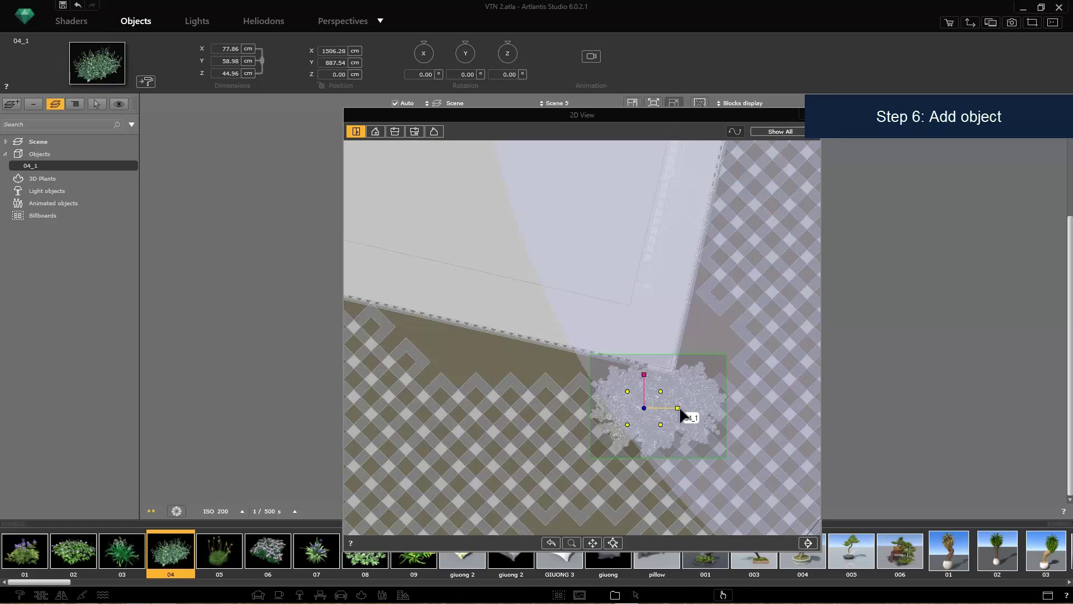
mouse_move(682, 415)
mouse_down()
mouse_move(659, 396)
mouse_move(679, 399)
mouse_up()
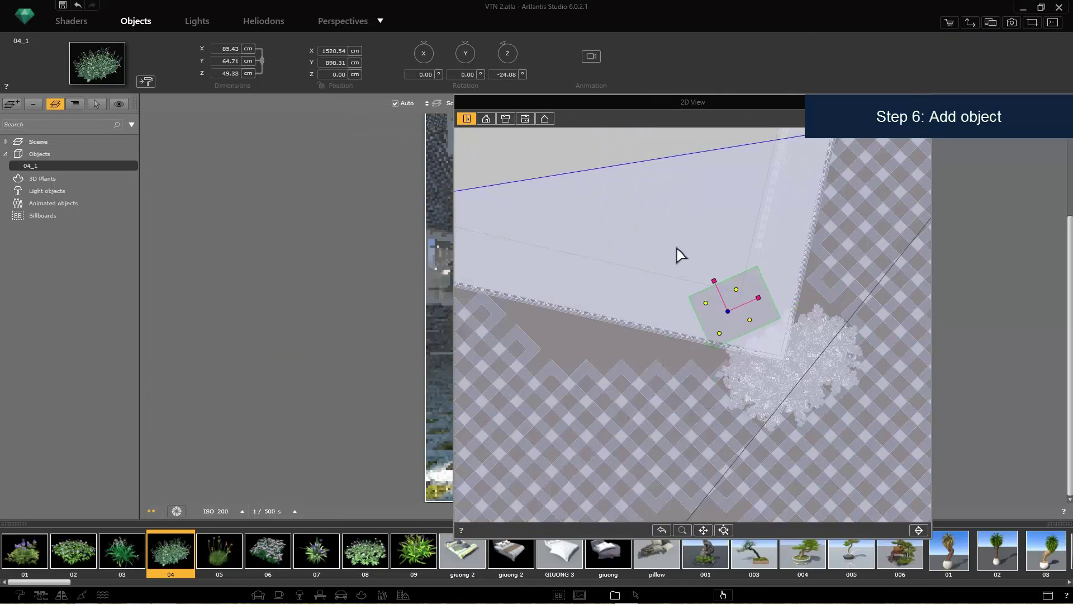
Copy plant 04 to the corner of the small central building facing the neighbouring block.
scroll(703, 339, down, 4)
middle_drag(704, 338, 703, 334)
alt+drag(733, 274, 744, 473)
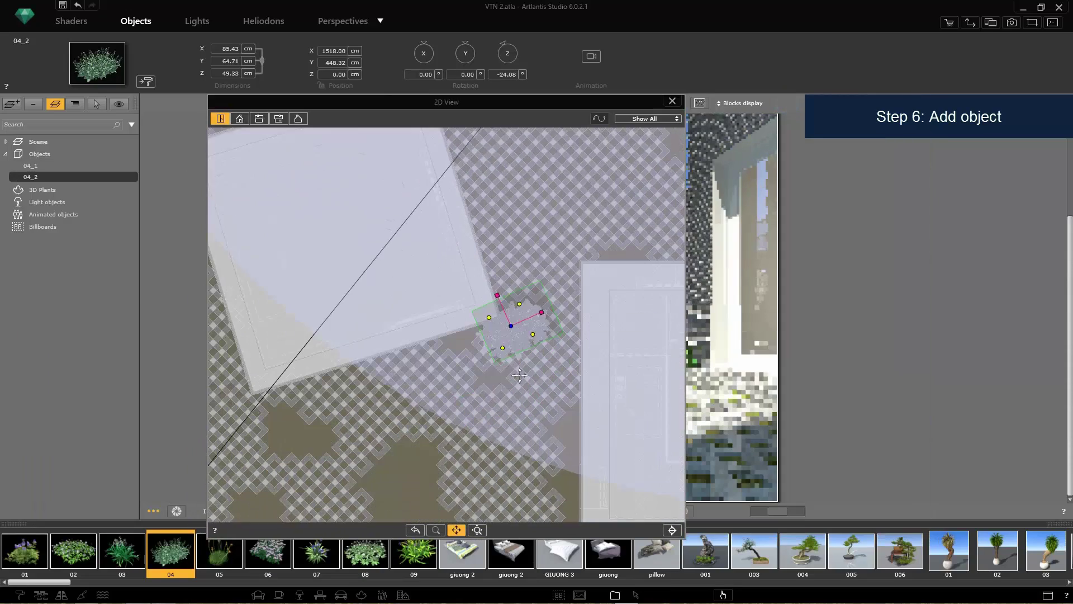
Add a third copy of plant 04 behind the small central building, rotated about -79°, and close the 2D view.
middle_drag(520, 375, 520, 372)
alt+drag(511, 324, 557, 462)
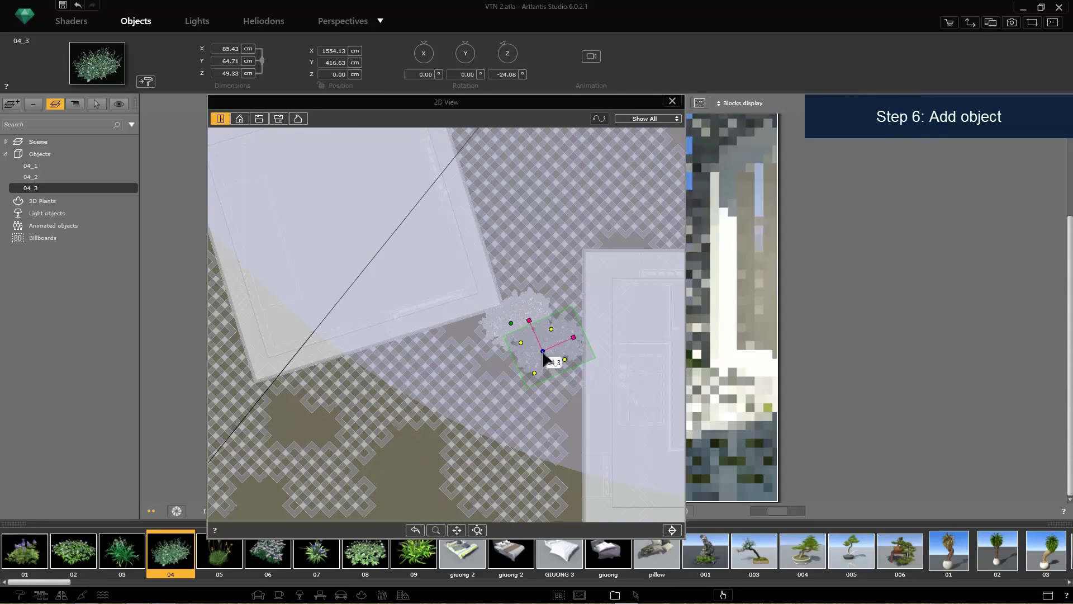
drag(545, 354, 539, 414)
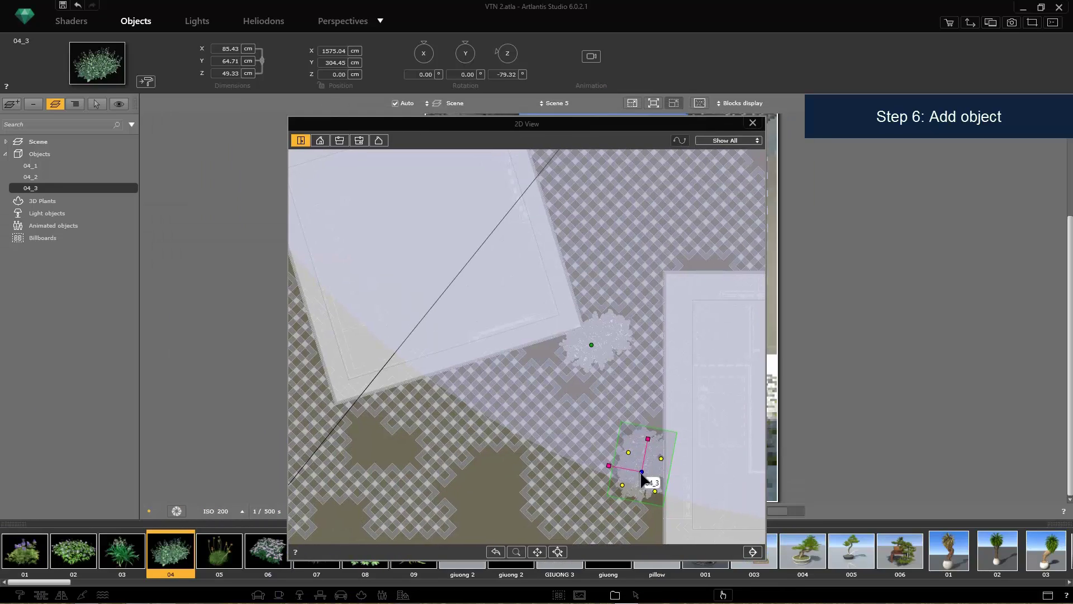
drag(643, 476, 506, 480)
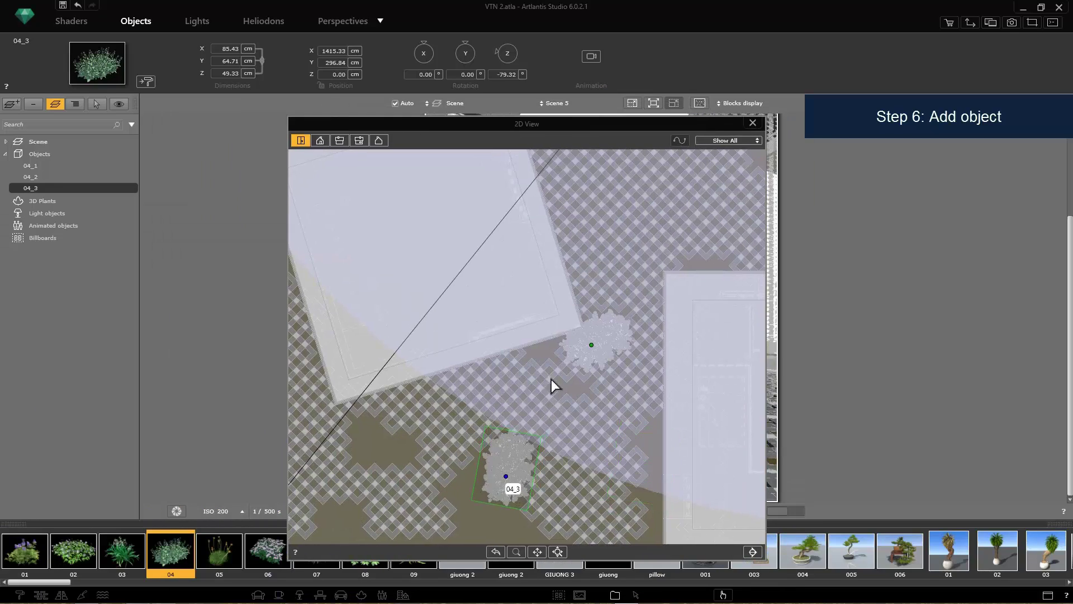
drag(732, 125, 391, 204)
click(410, 202)
Find tree 31 in the object library and place it in the courtyard.
drag(58, 582, 860, 596)
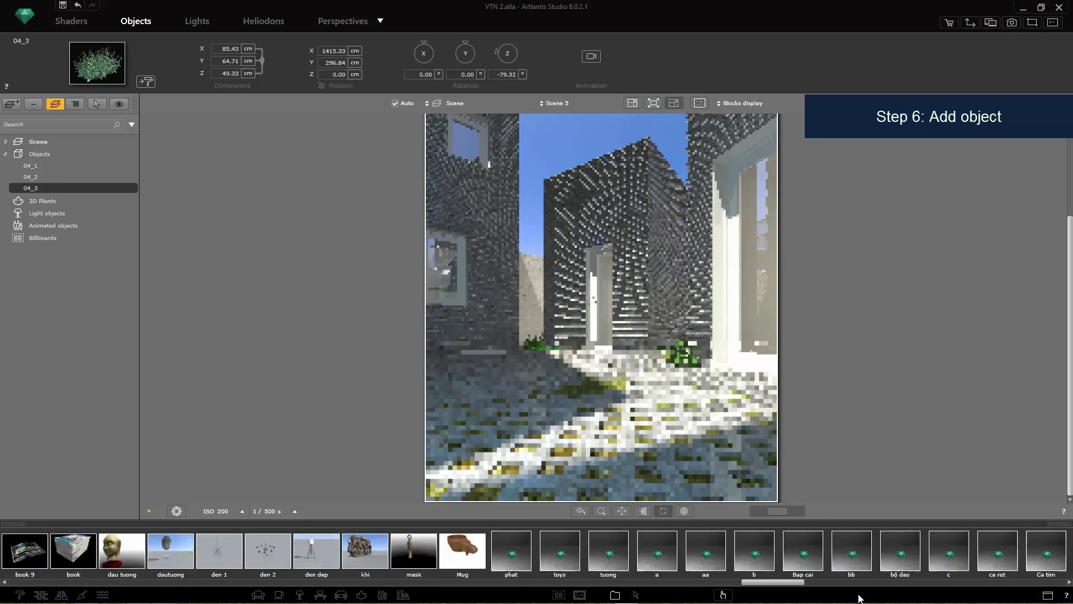
scroll(277, 574, left, 15)
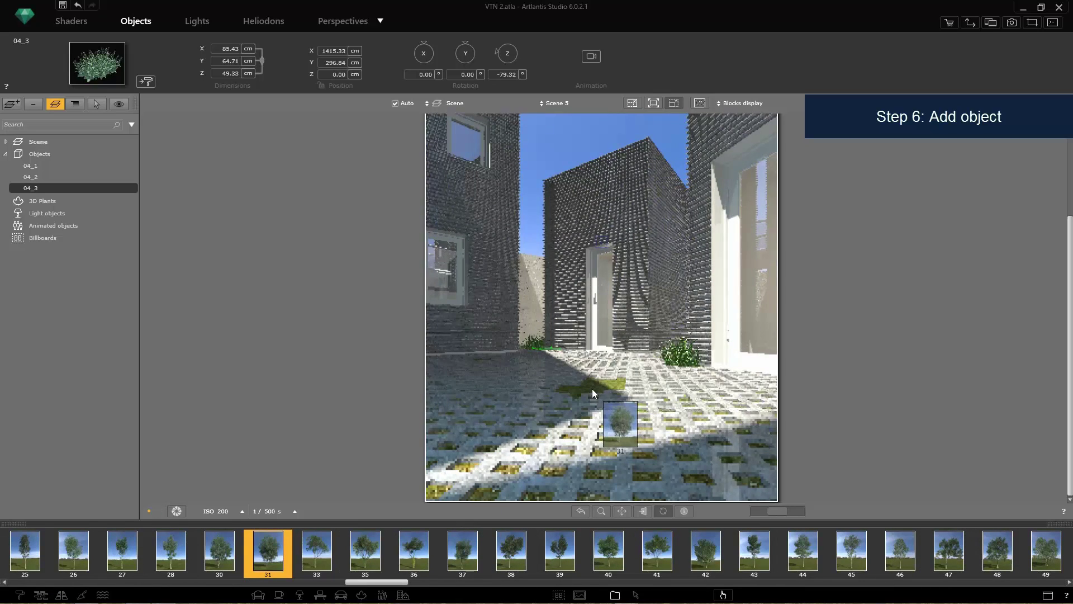
drag(592, 388, 592, 386)
Using the 2D views, scale tree 31 to about 542 × 484 × 674 cm and move it behind the small central building.
click(990, 22)
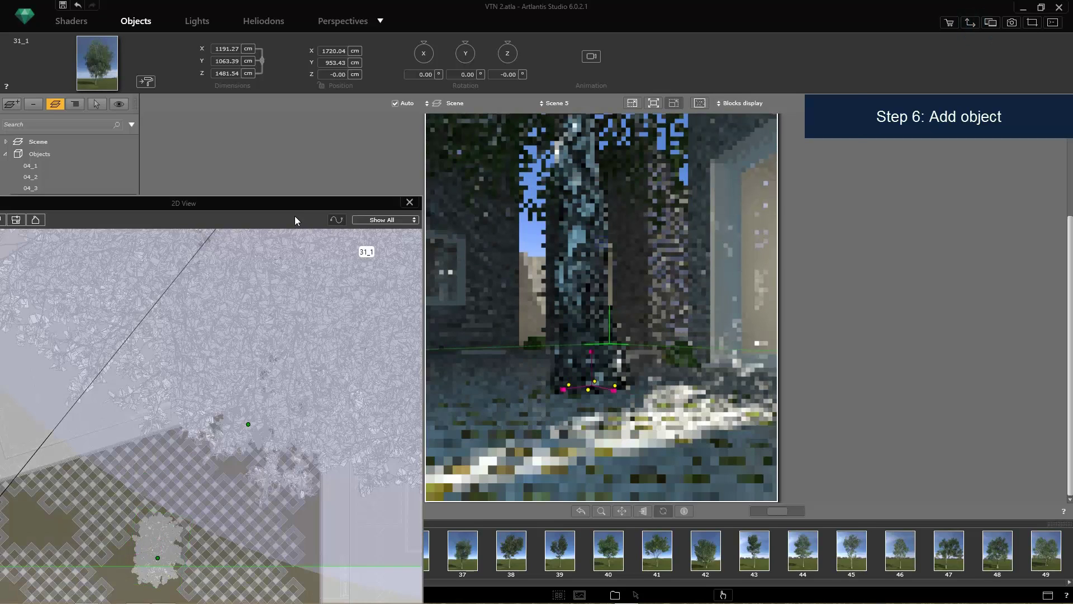
drag(671, 245, 471, 299)
drag(722, 95, 634, 88)
click(327, 104)
scroll(649, 481, down, 2)
drag(499, 409, 498, 421)
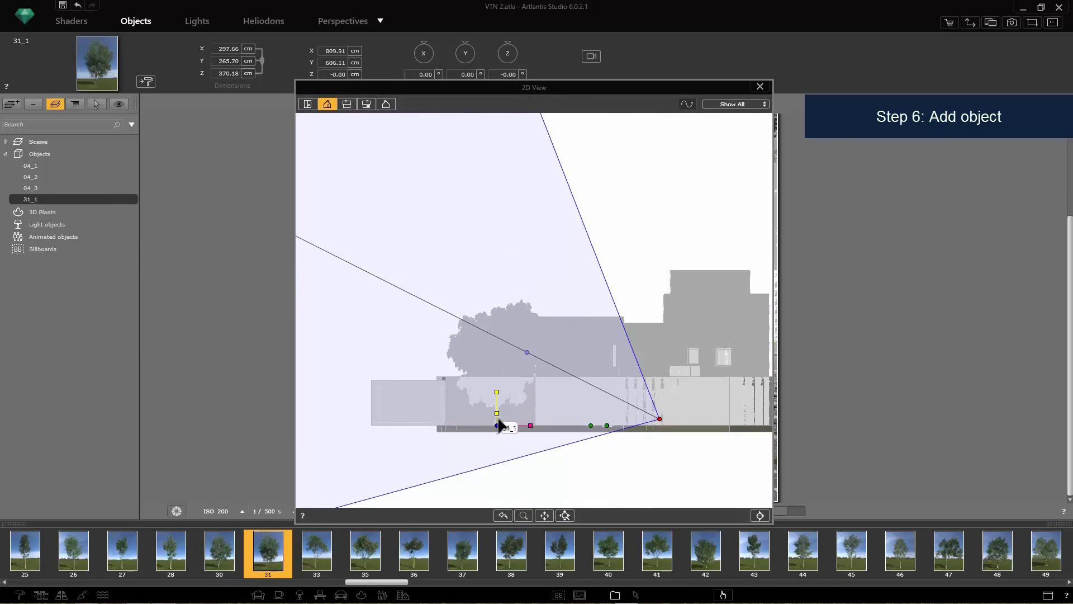
drag(676, 91, 622, 96)
drag(443, 415, 466, 401)
click(252, 109)
drag(660, 95, 274, 215)
mouse_move(393, 583)
mouse_down()
mouse_move(436, 587)
mouse_move(311, 583)
mouse_move(378, 596)
mouse_up()
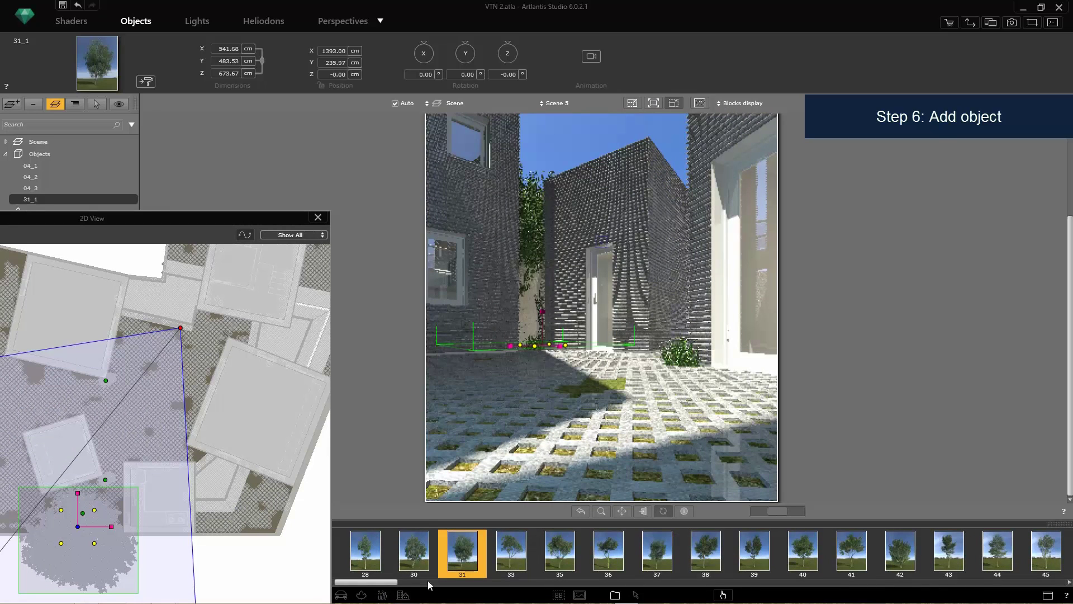
Copy the tree to the far side of the small building, rotated about 46° and enlarged to about 628 × 560 × 781 cm.
drag(242, 217, 840, 35)
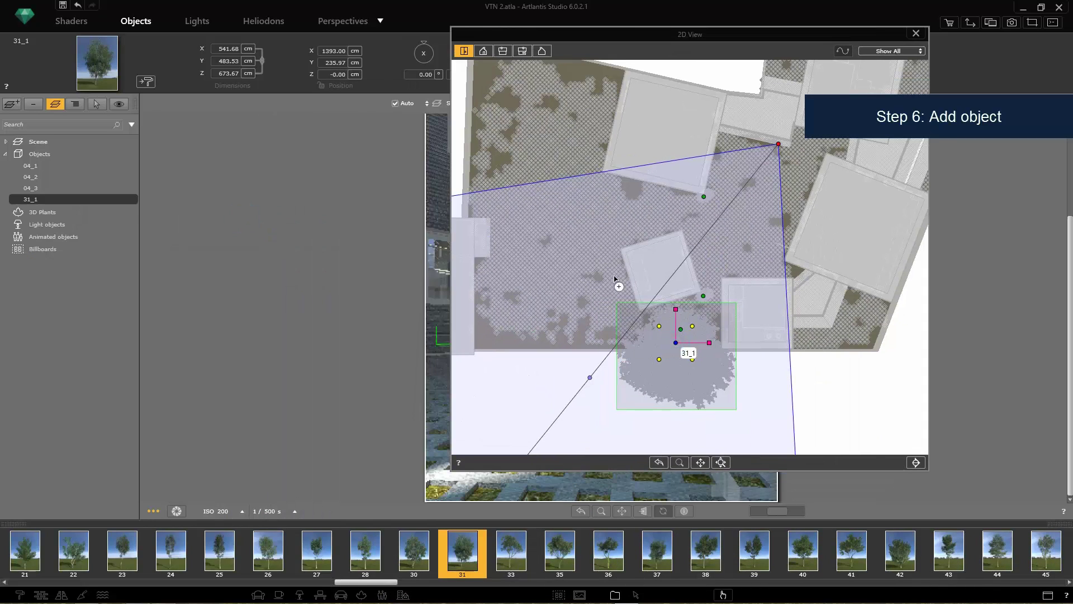
click(593, 262)
drag(676, 343, 583, 256)
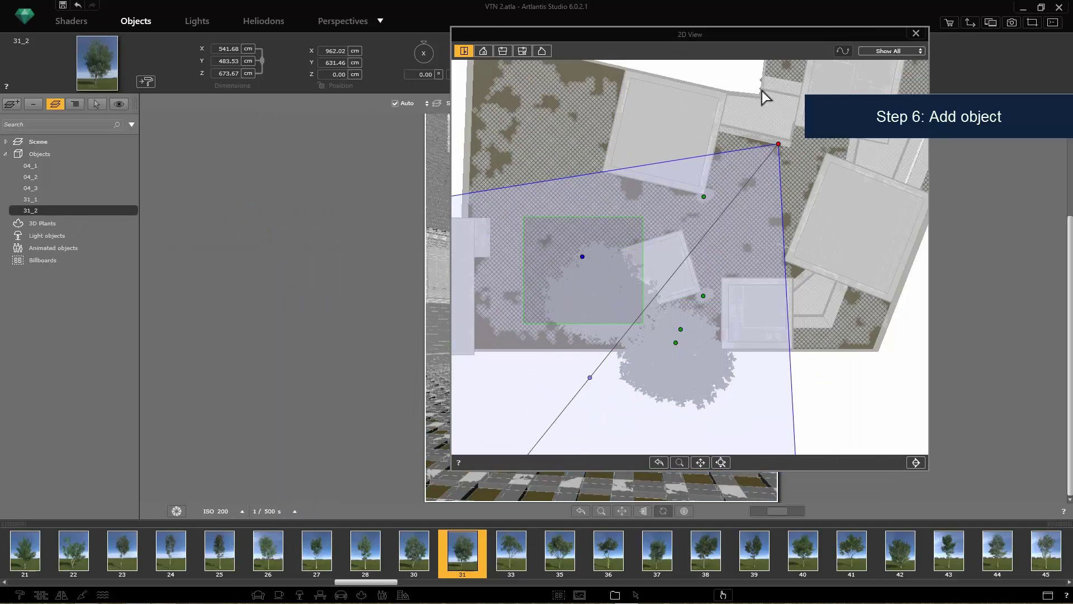
drag(811, 34, 550, 186)
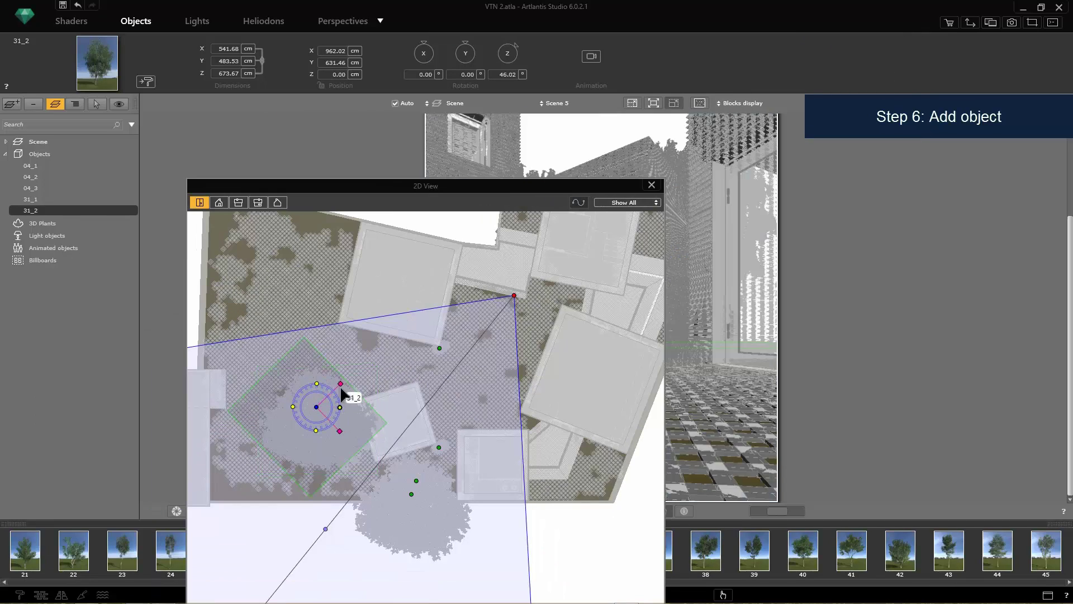
drag(340, 384, 345, 379)
drag(551, 187, 529, 194)
Duplicate the larger tree in the 2D elevation and raise the copy above the courtyard roofline.
click(197, 210)
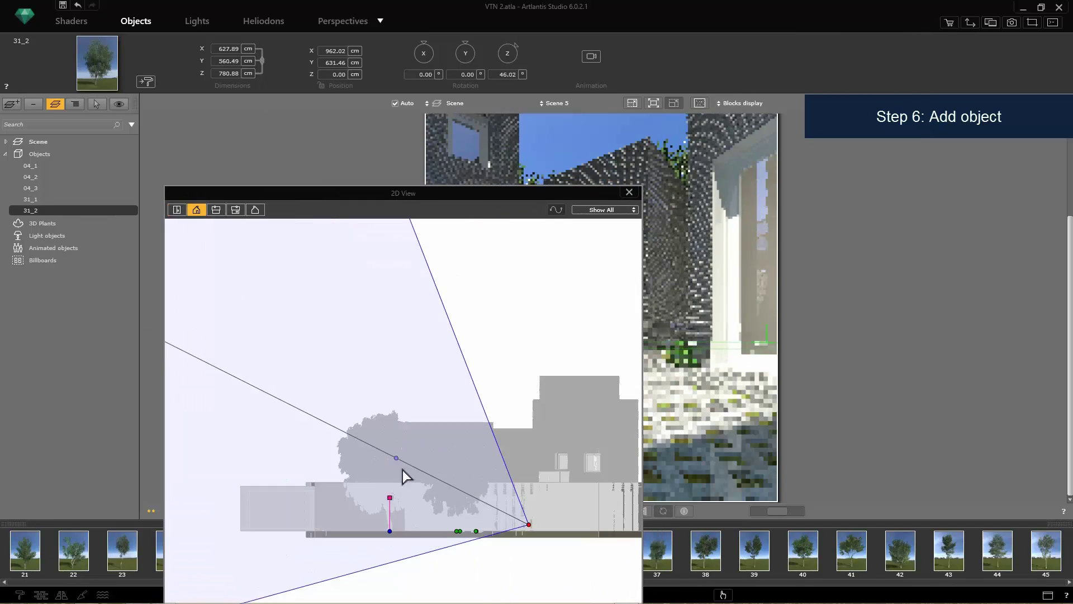
scroll(402, 471, up, 2)
click(479, 337)
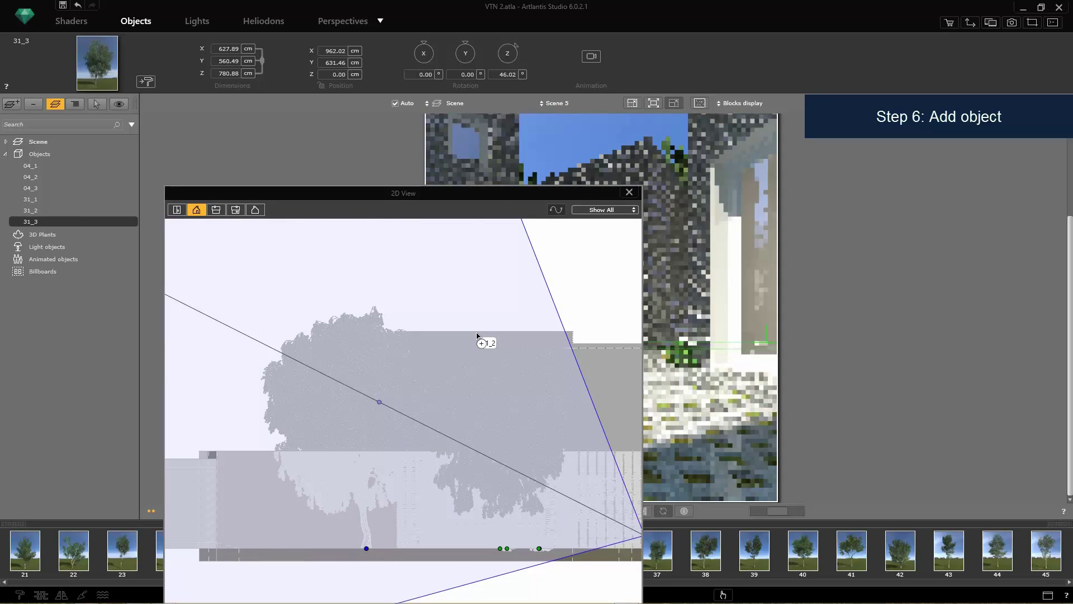
drag(367, 554, 495, 335)
Shift the raised tree copy behind the small building in plan and lower it to a height of about 488 cm.
click(178, 210)
drag(386, 422, 370, 447)
click(197, 210)
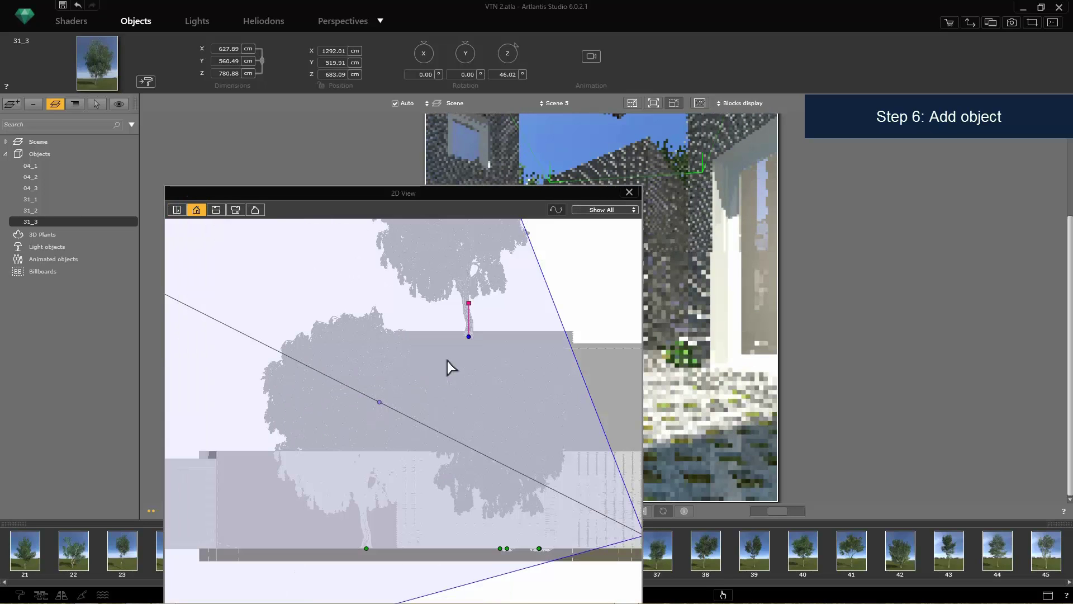
drag(467, 358, 466, 378)
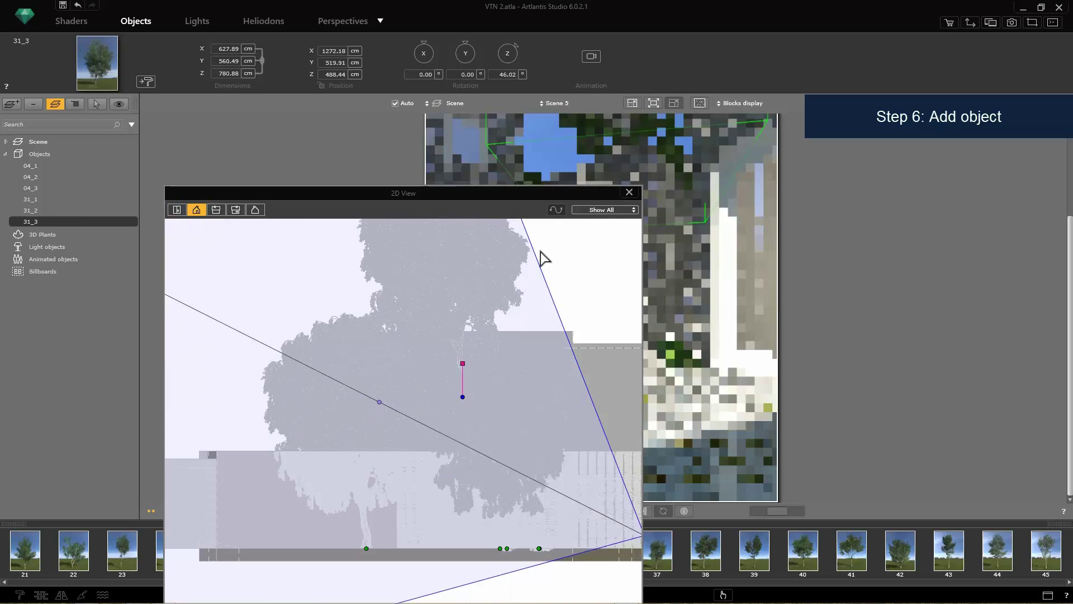
Close the 2D view and the object catalogue, leaving the tree deselected in the preview.
drag(456, 193, 292, 425)
click(352, 430)
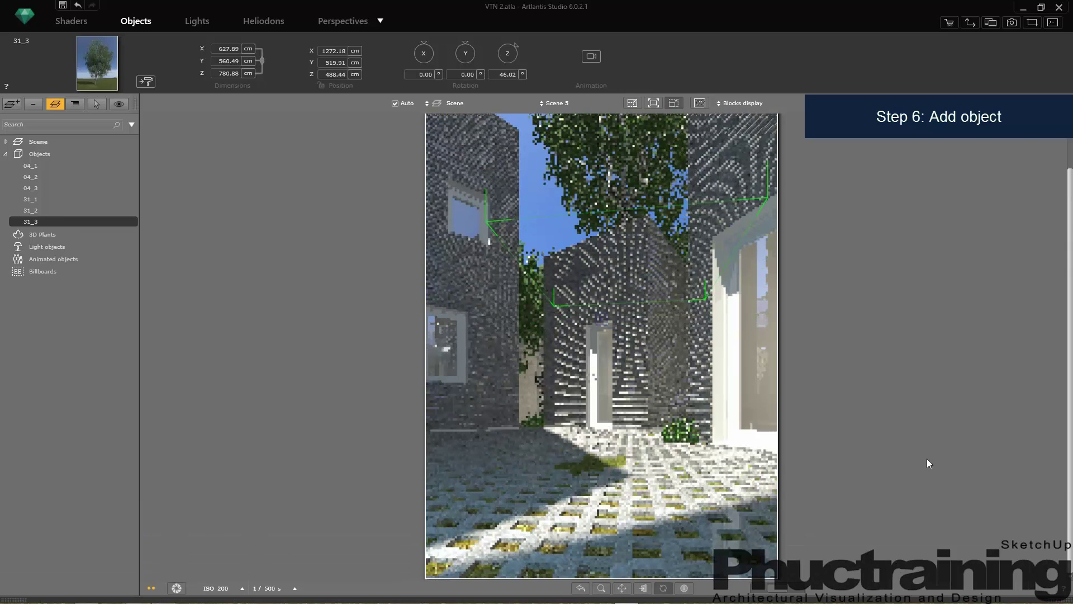
click(1060, 600)
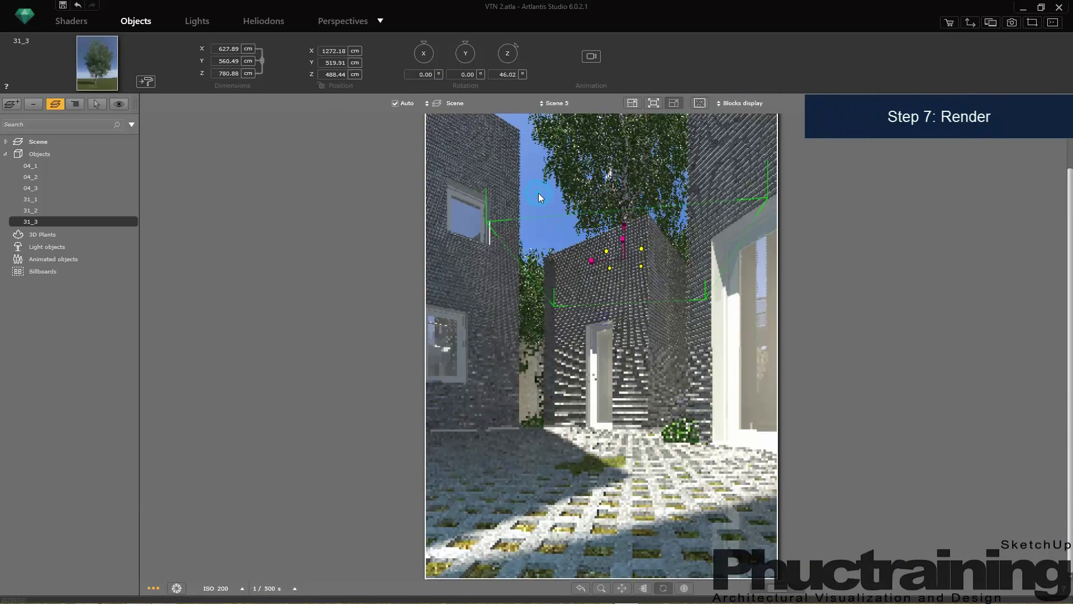
click(539, 194)
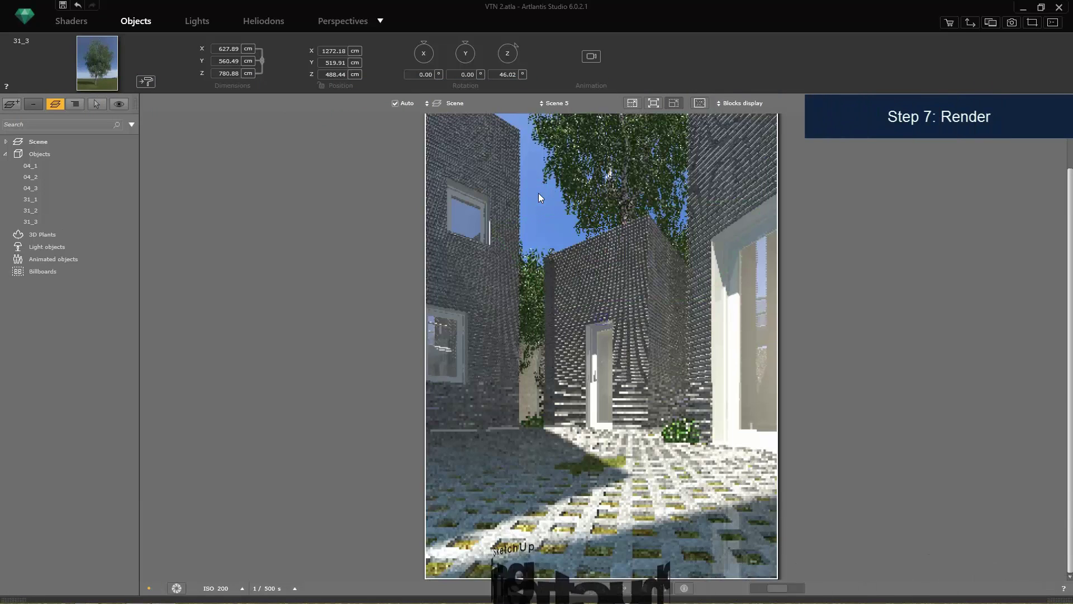
Start the final rendering of Scene 5, saved to the Desktop as the Photoshop file VTN 2_Scene 5.
click(343, 21)
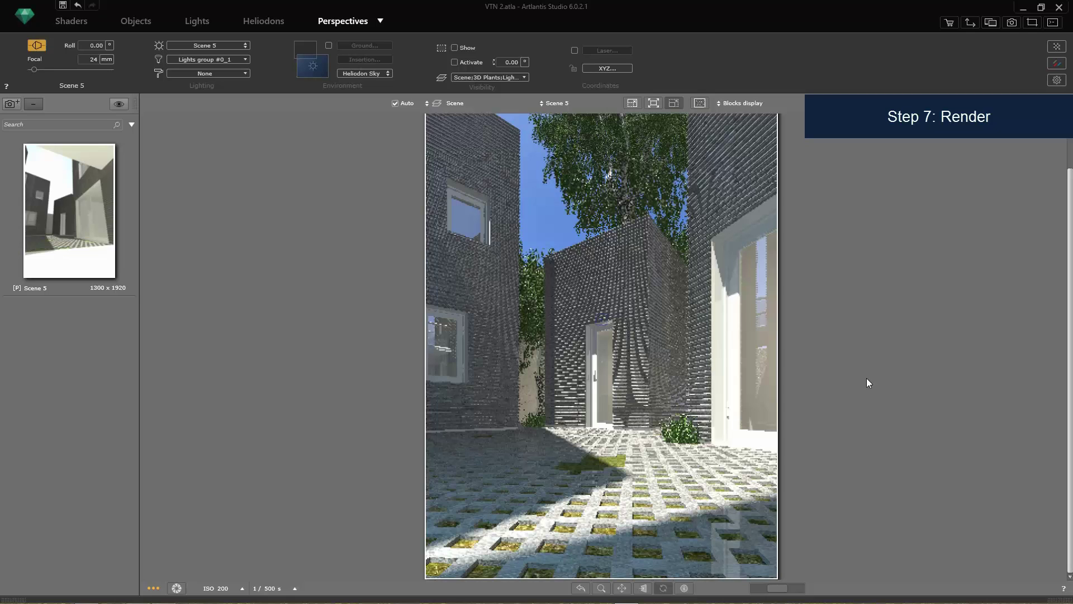
click(1012, 22)
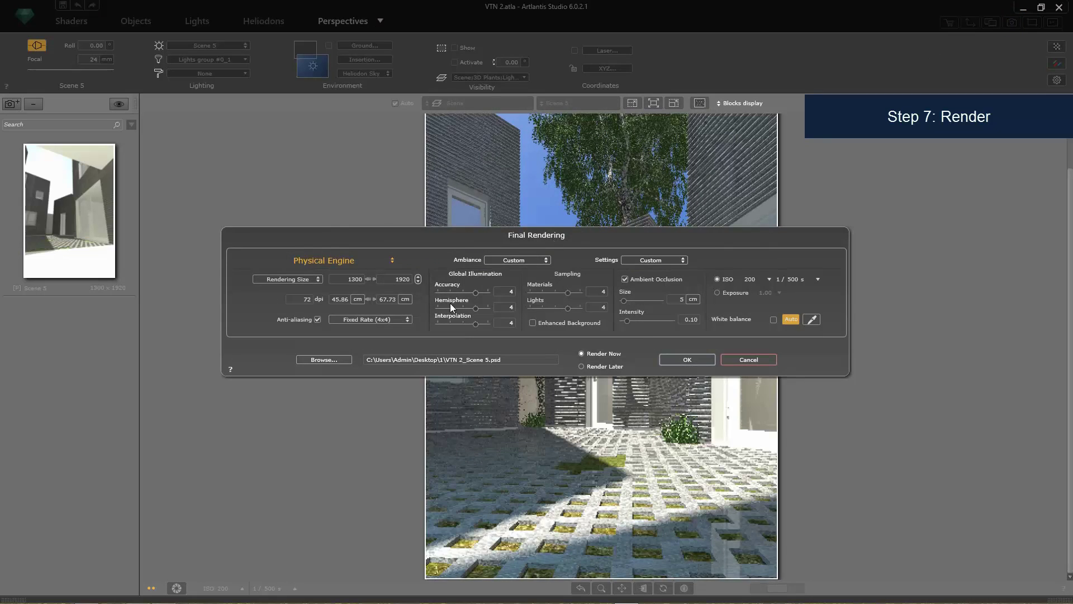
click(341, 362)
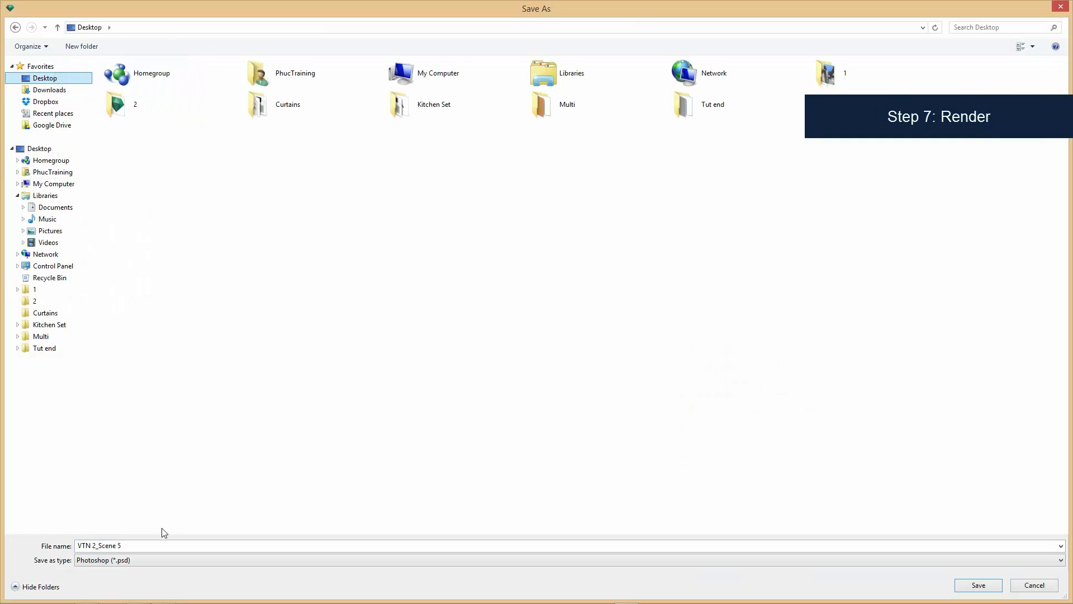
click(976, 585)
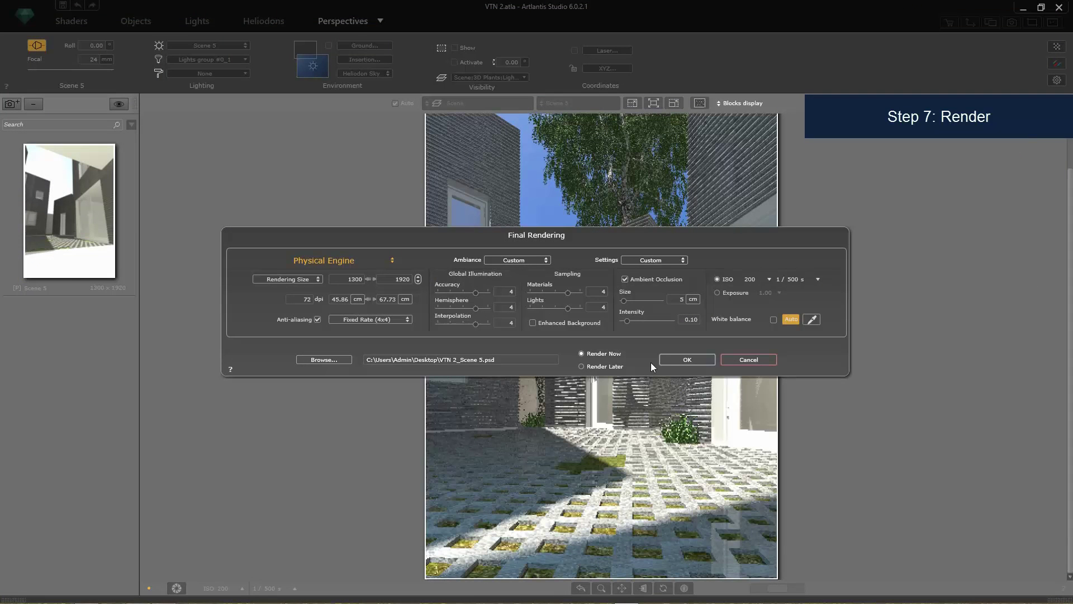
click(685, 359)
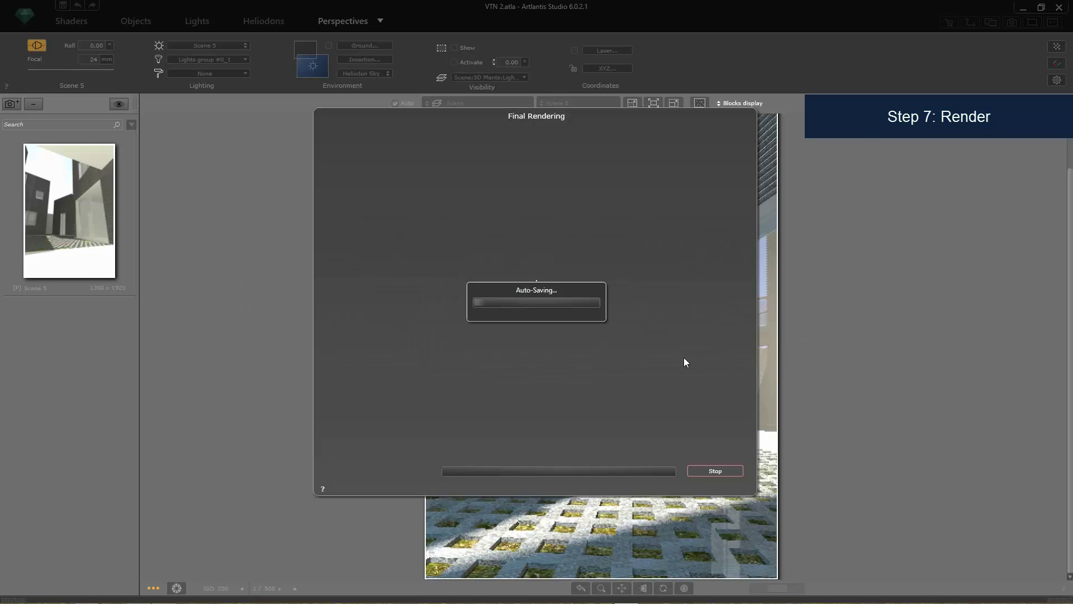